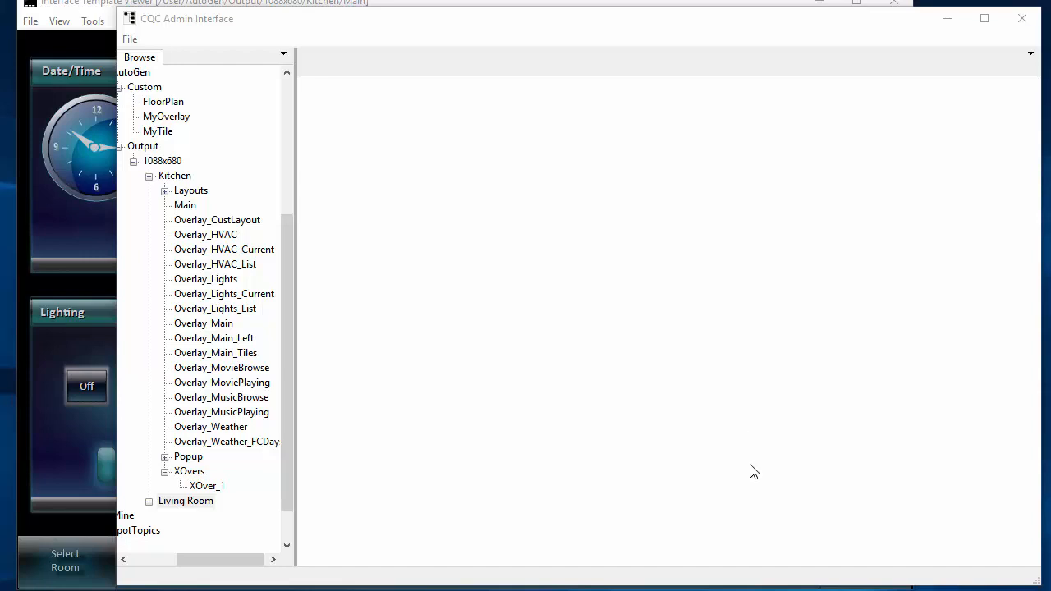
- Switch to the Interface Template Viewer and turn the Kitchen light on and off again in the Lighting tile
click(87, 8)
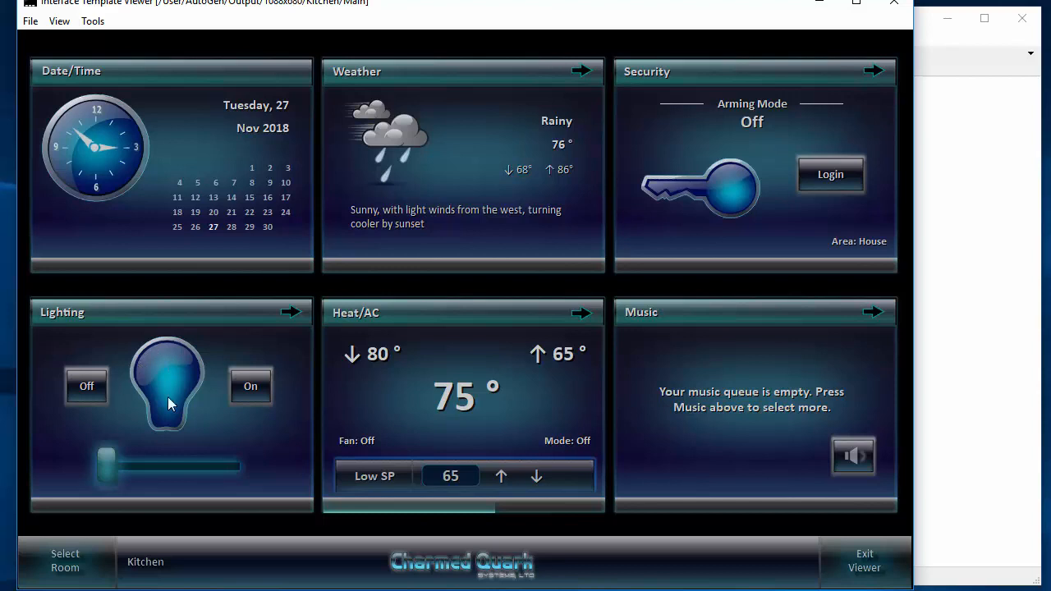
click(257, 389)
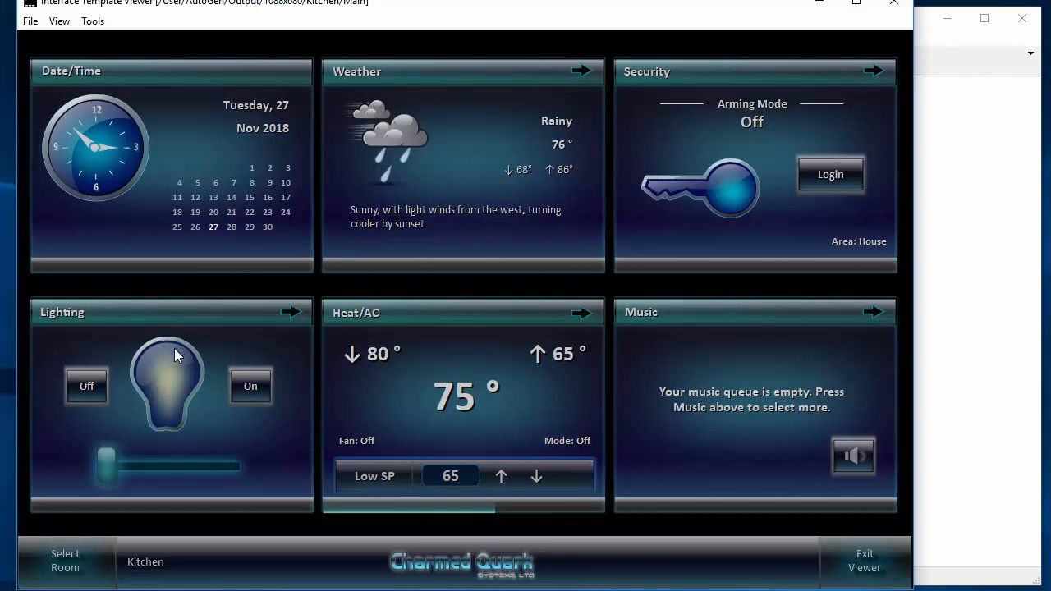
click(93, 389)
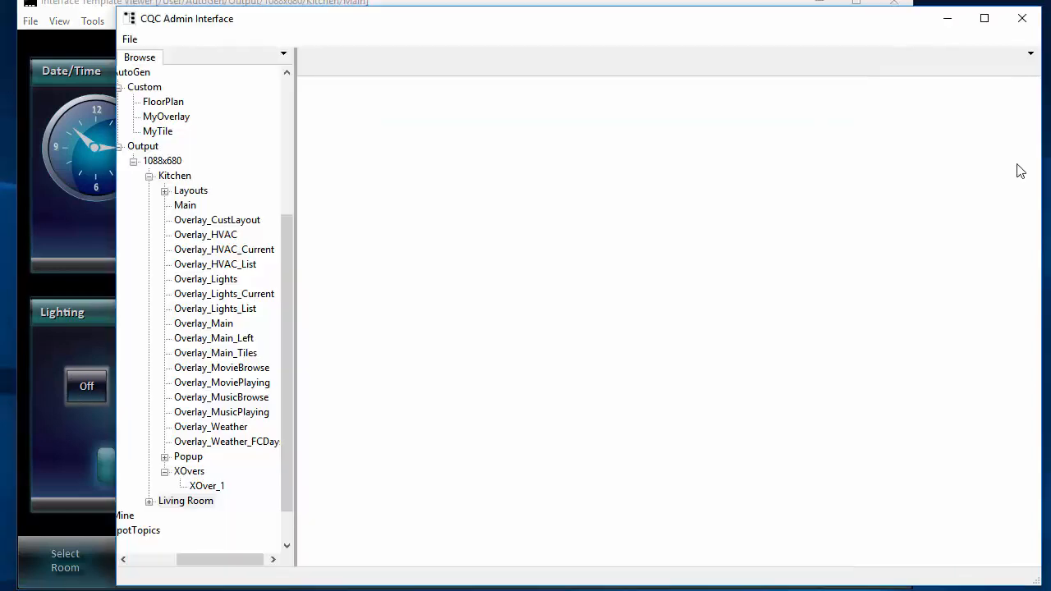
- Switch to the CQC Admin Interface and open the Kitchen template Overlay_Main_Tiles for editing
click(1018, 169)
click(151, 149)
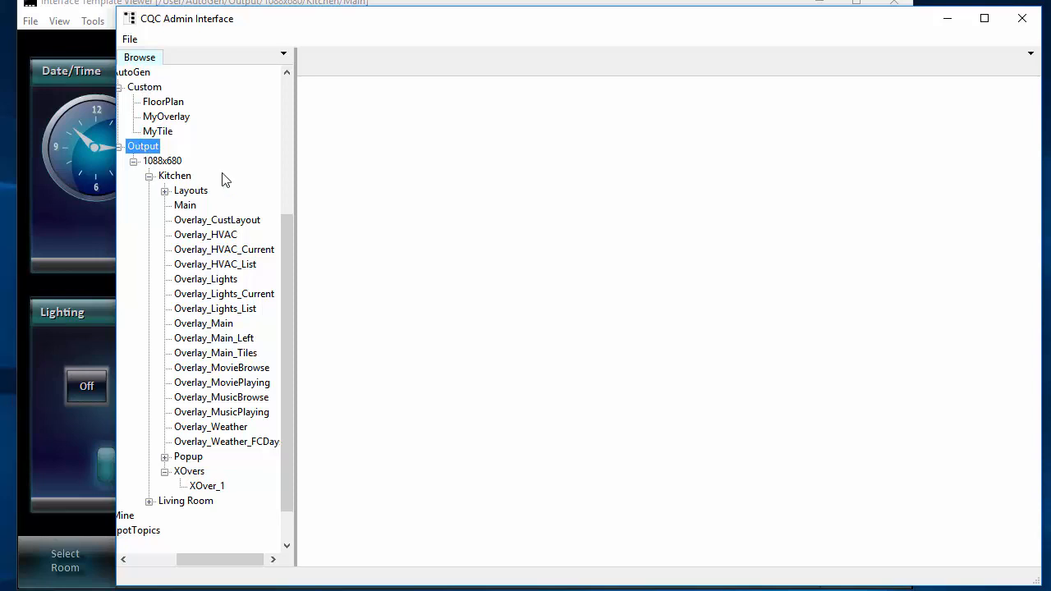
click(210, 352)
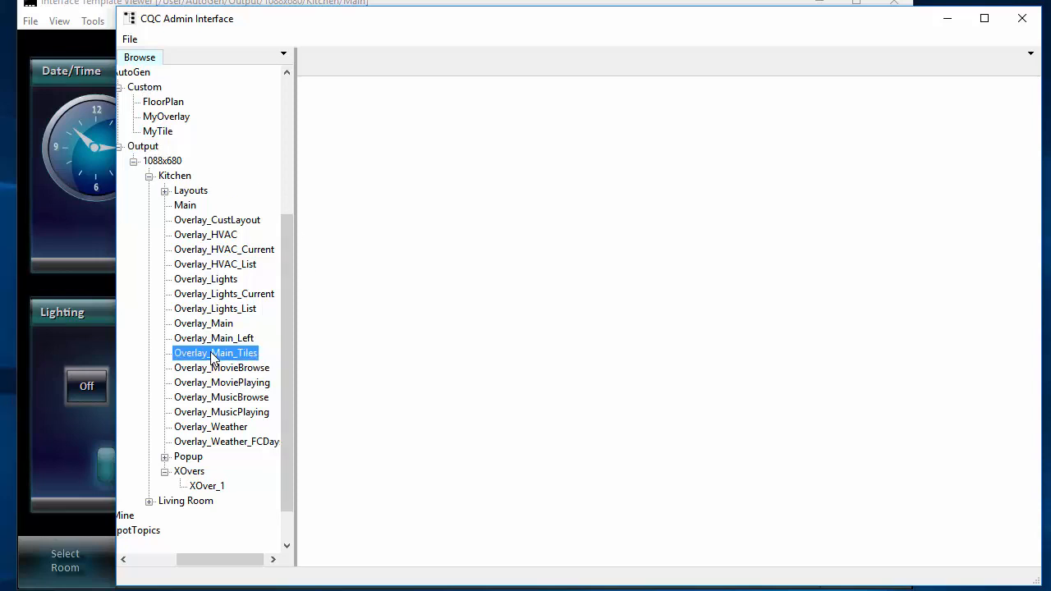
double_click(199, 353)
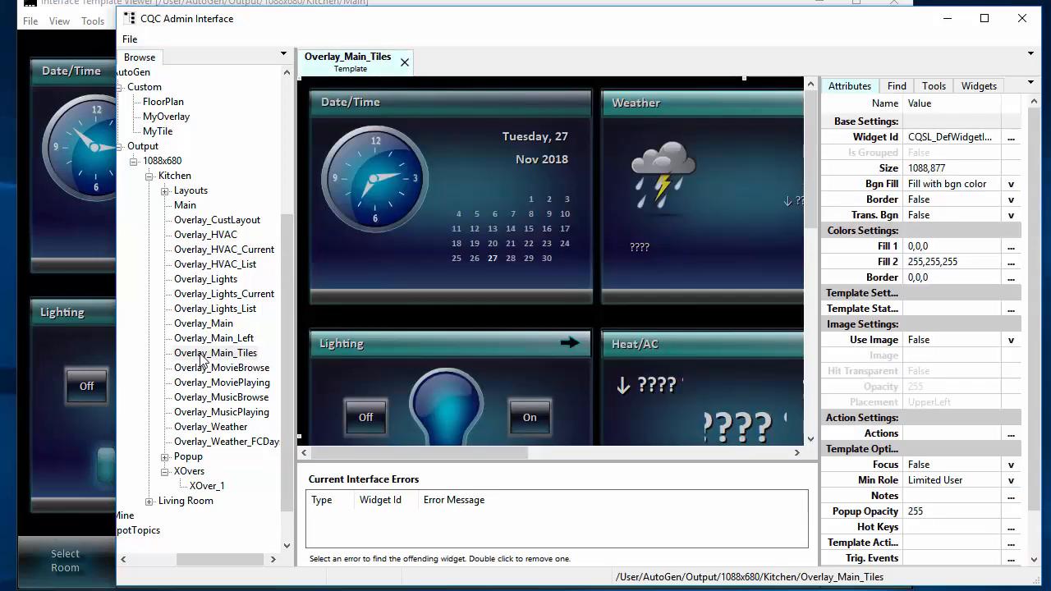
- Select the light bulb image in the Lighting tile and widen the value column of its attributes slightly
scroll(411, 402, down, 3)
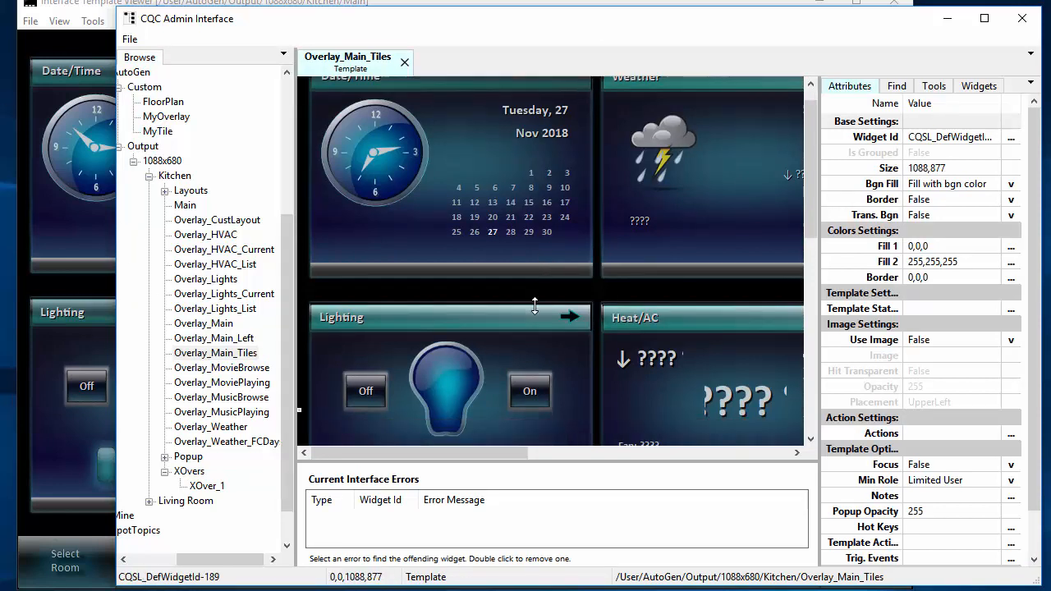
click(448, 255)
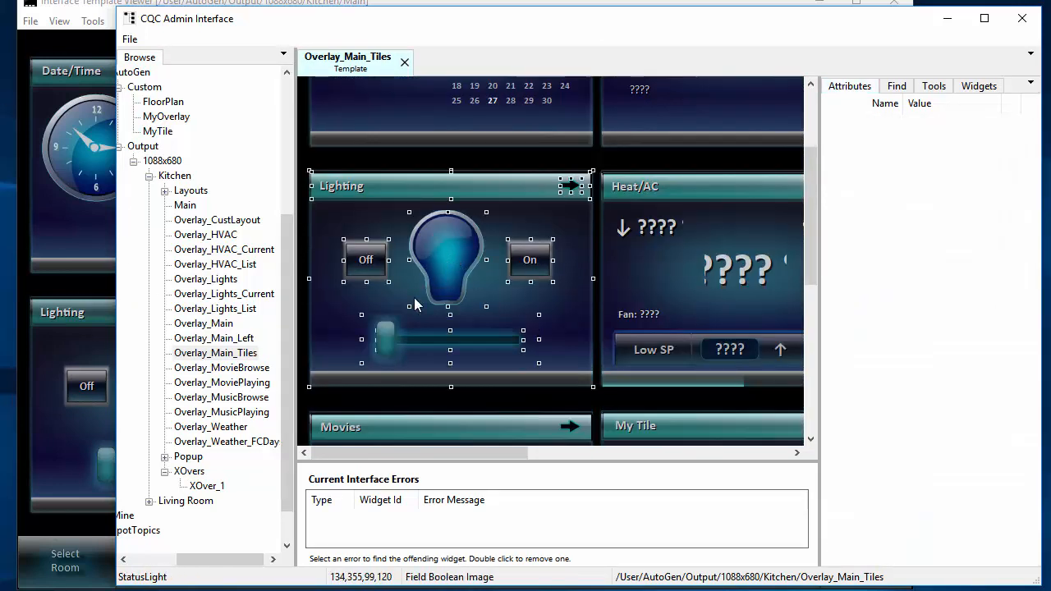
click(442, 258)
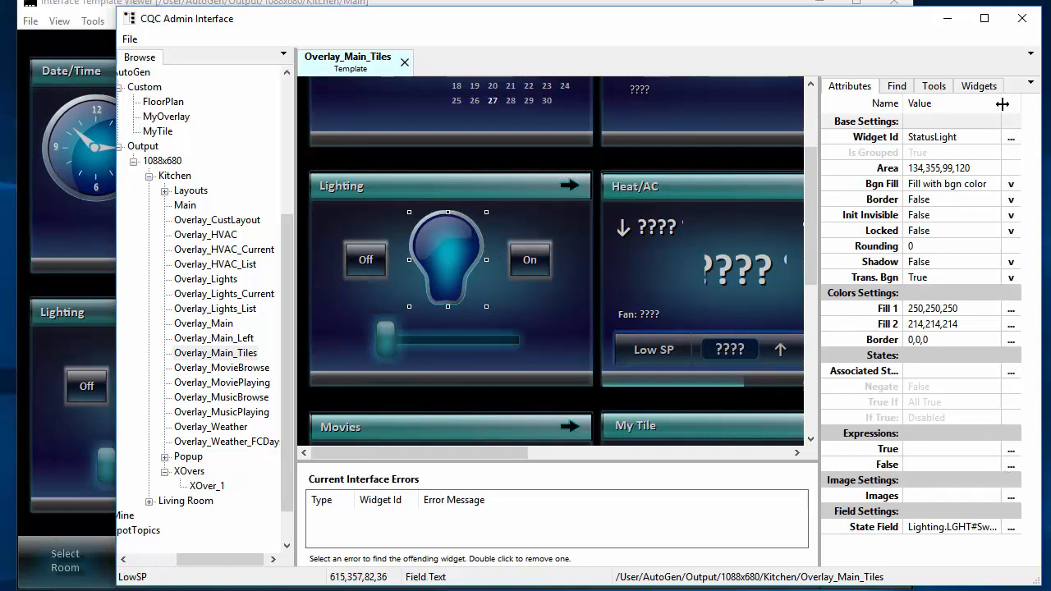
drag(1002, 103, 1015, 104)
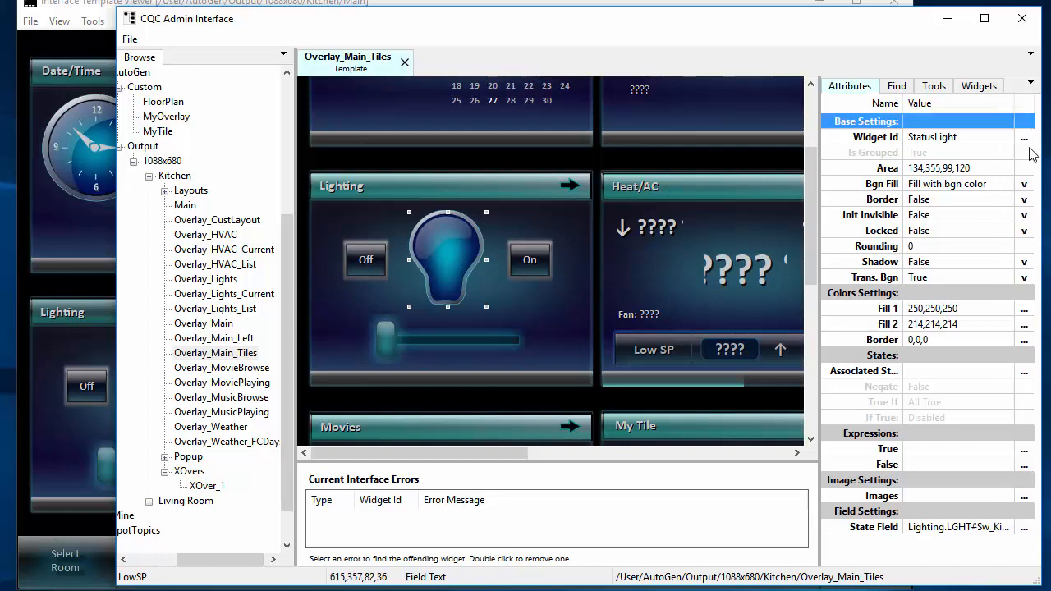
- Examine the bulb's State Field assignment, highlighting LGHT#Sw_KitchTbl of the Lighting driver, and cancel the field selection
click(972, 530)
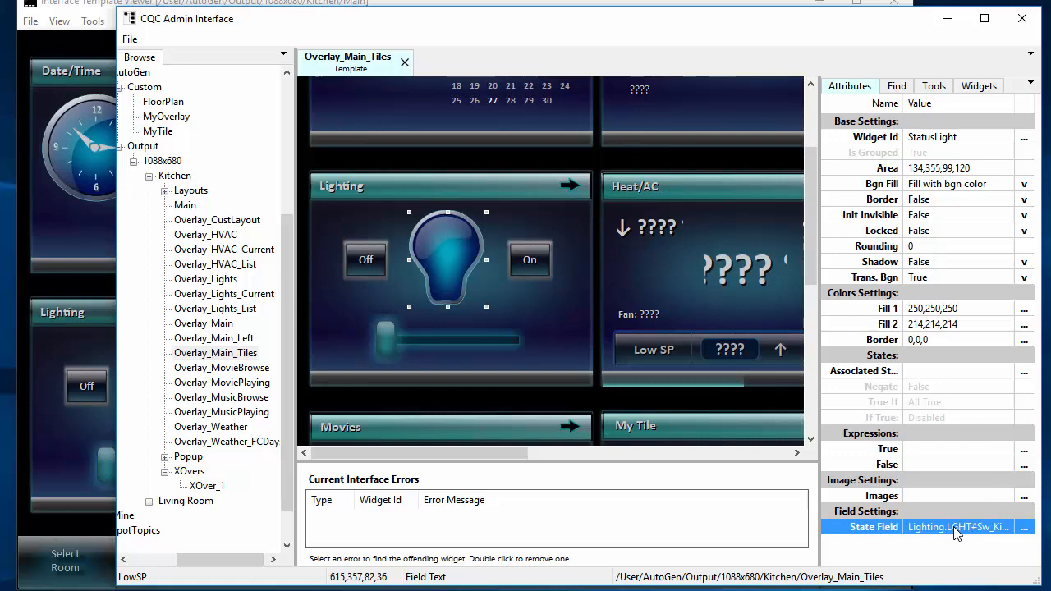
click(1023, 527)
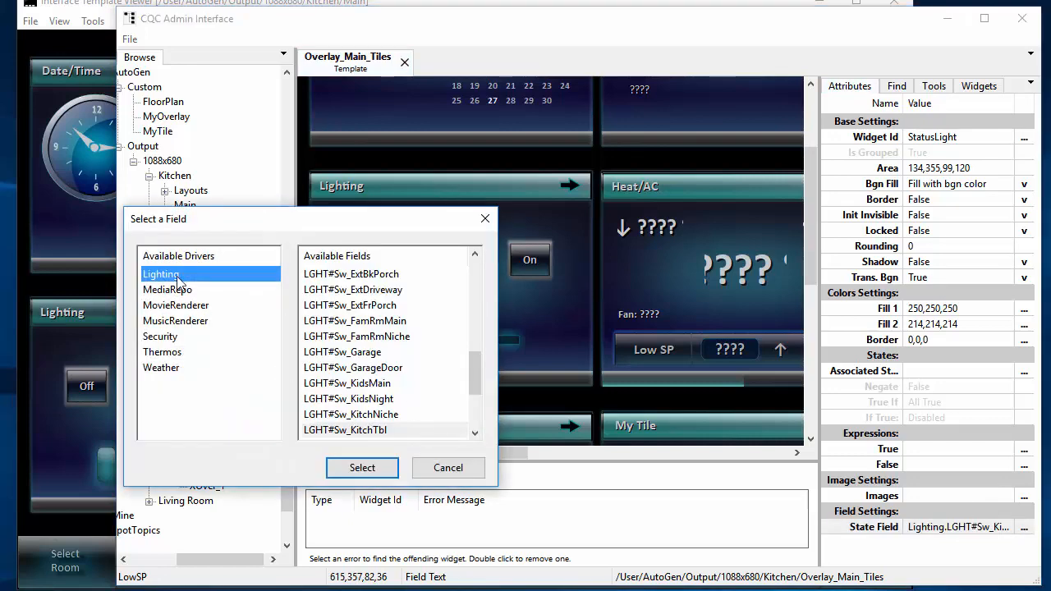
click(383, 429)
scroll(383, 411, down, 2)
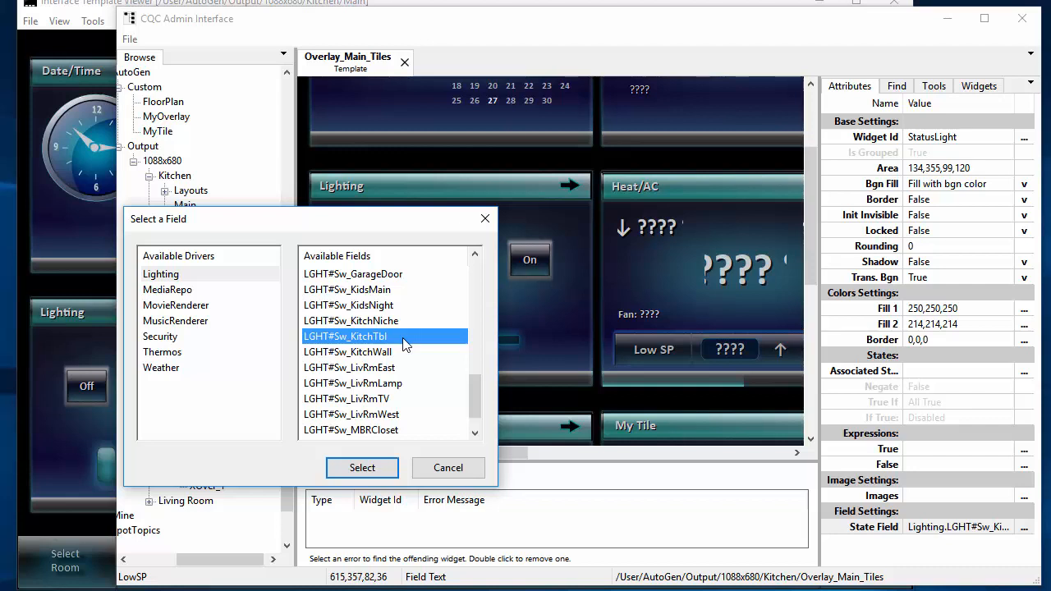
click(448, 468)
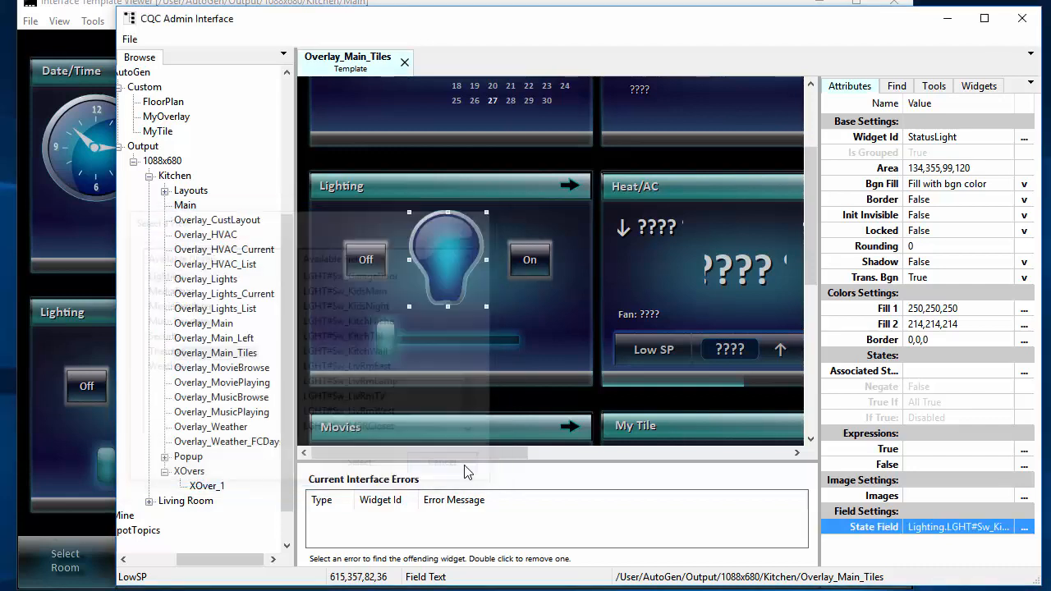
- Review the expression types offered for the bulb's True expression and cancel the expression edit
click(943, 452)
click(933, 461)
click(941, 445)
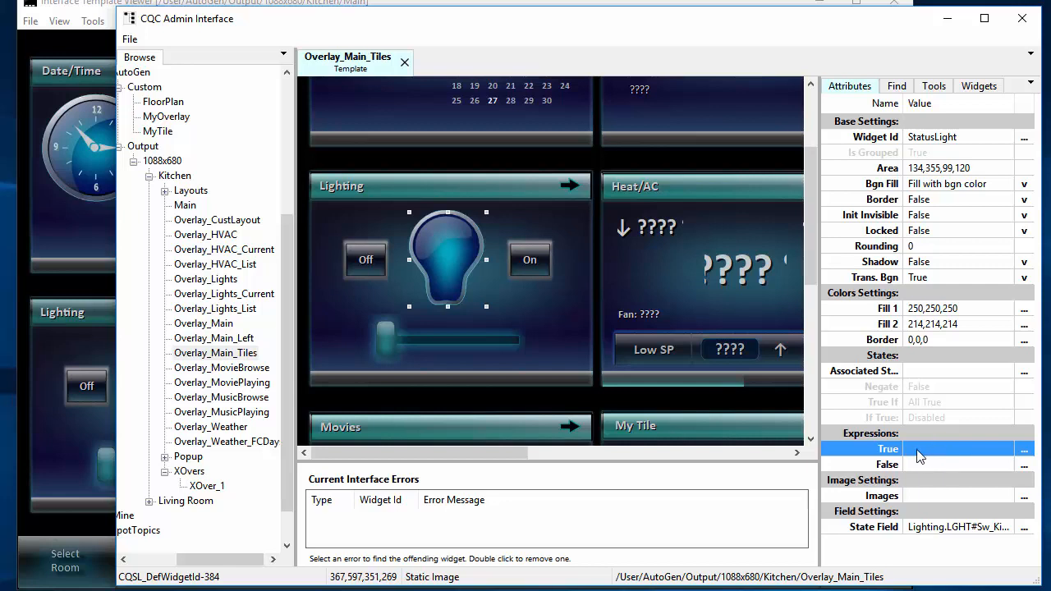
click(1023, 449)
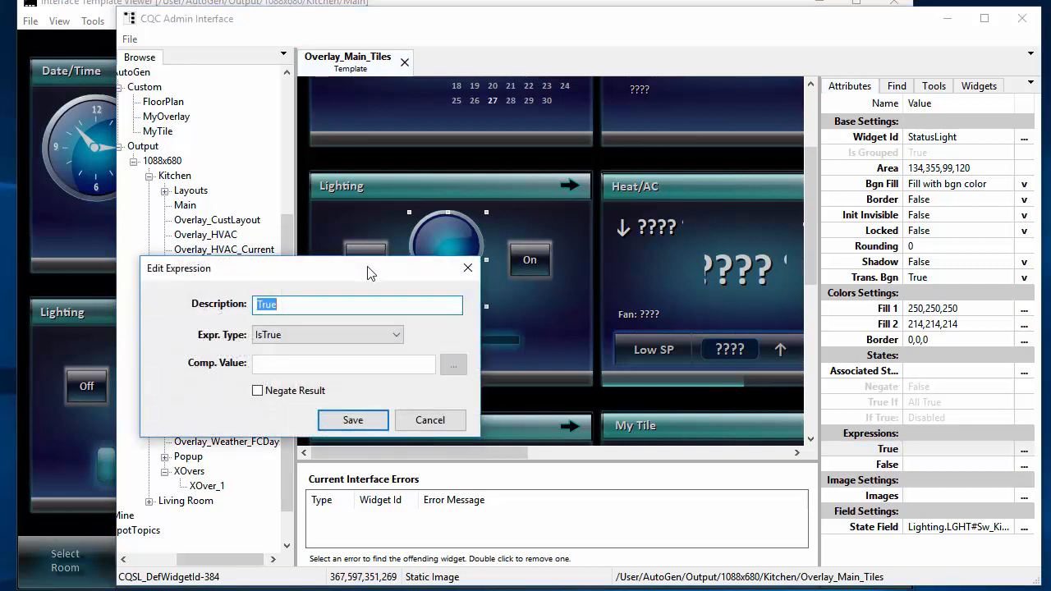
drag(371, 269, 624, 148)
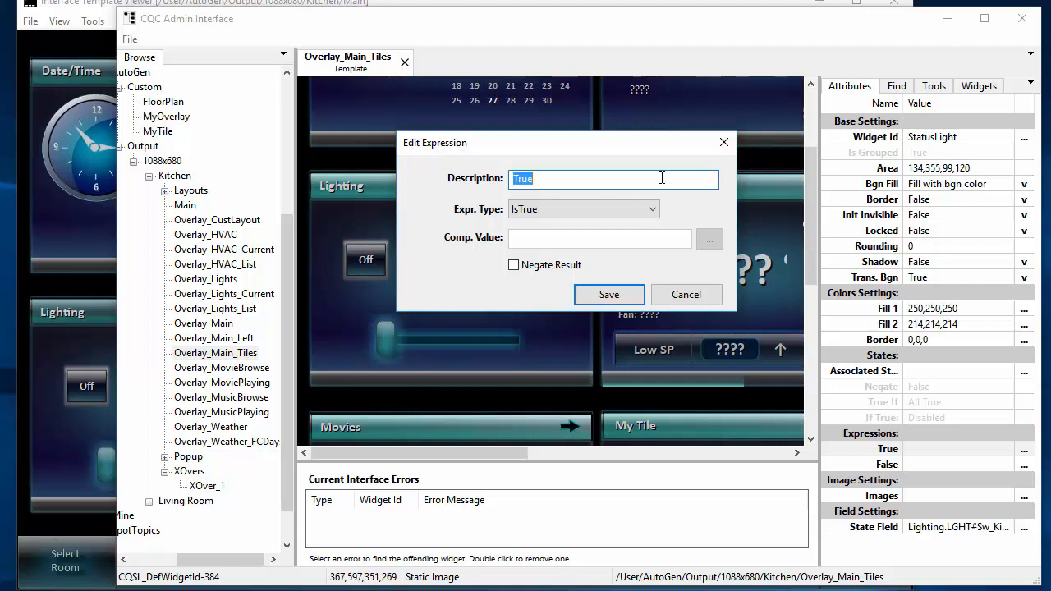
click(653, 211)
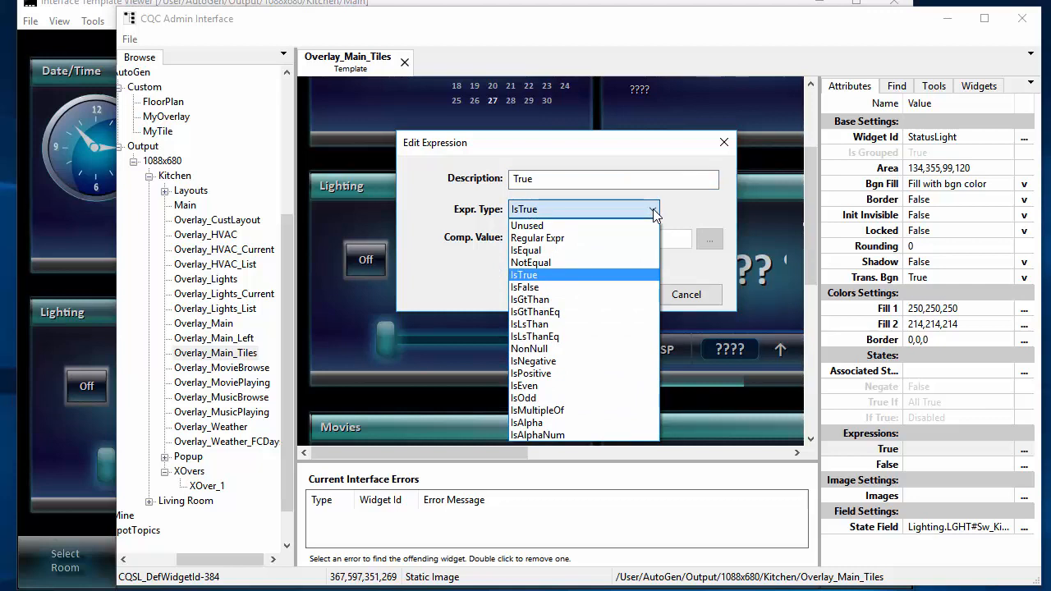
click(607, 276)
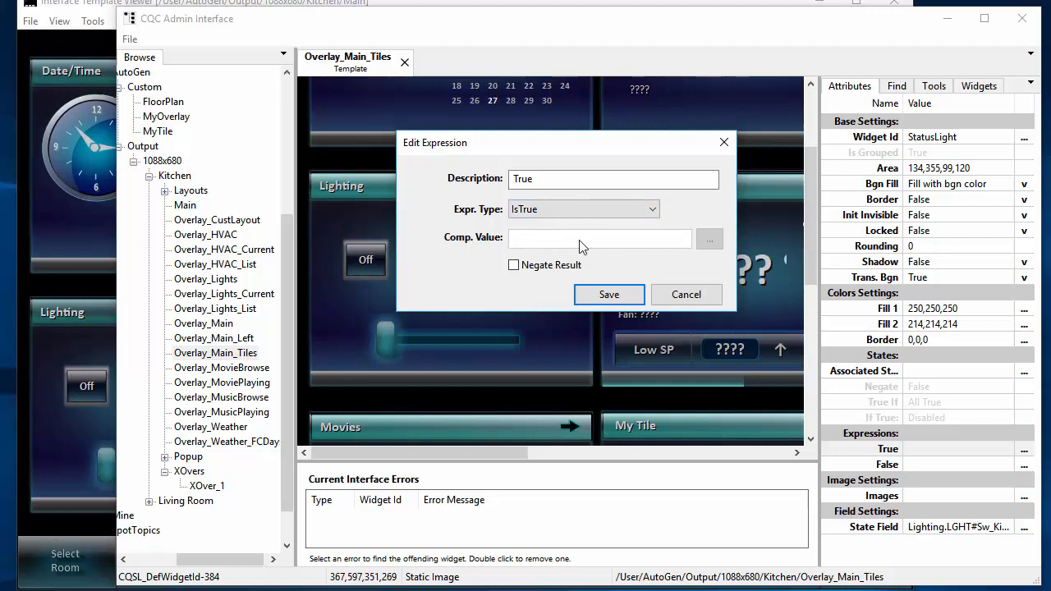
click(652, 212)
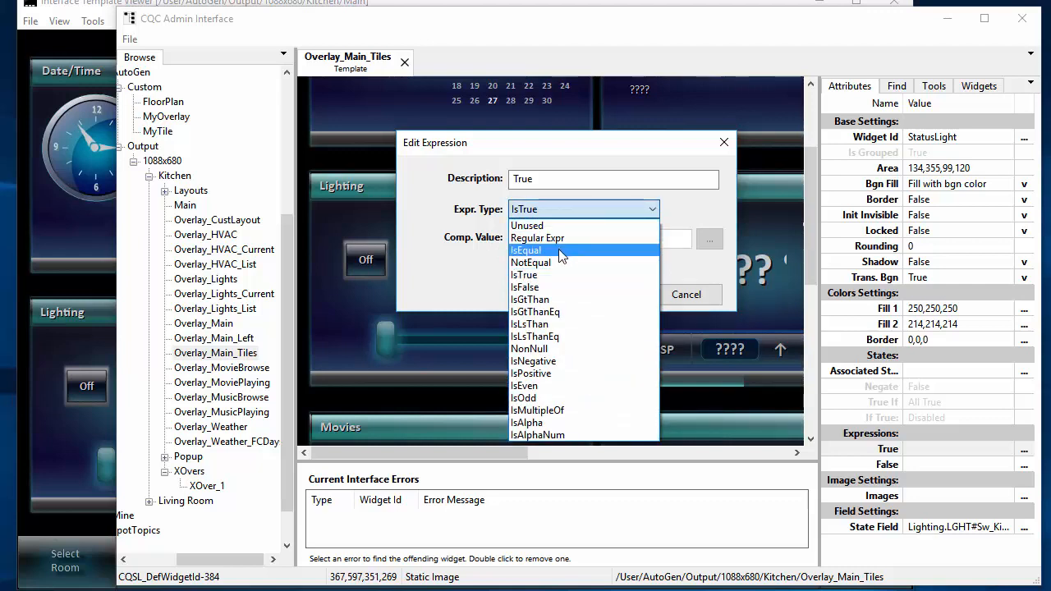
click(569, 212)
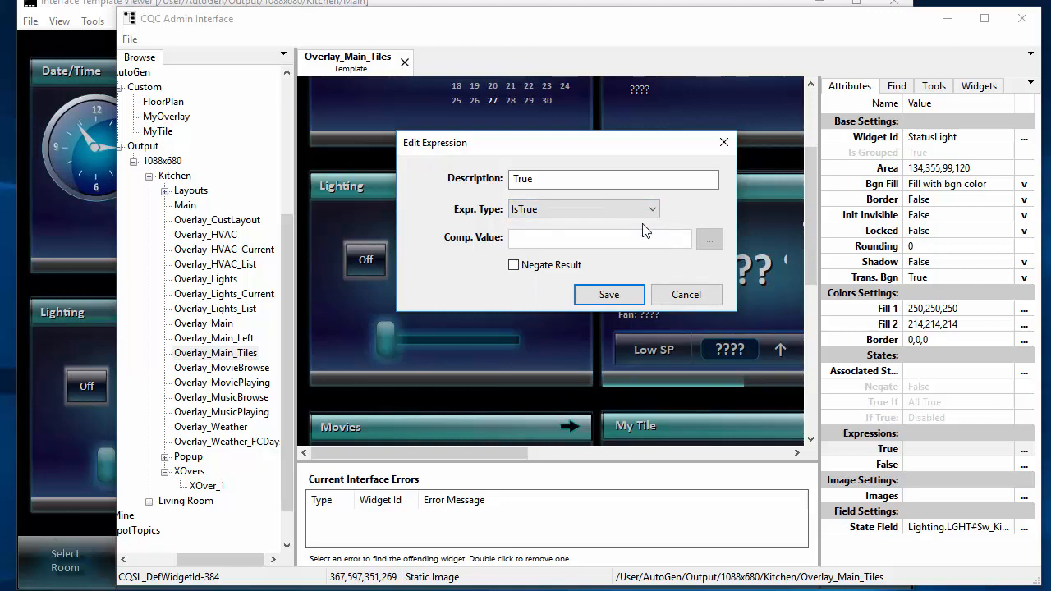
click(686, 296)
- Return to the Interface Template Viewer and test the Kitchen light by switching it on and off
click(93, 5)
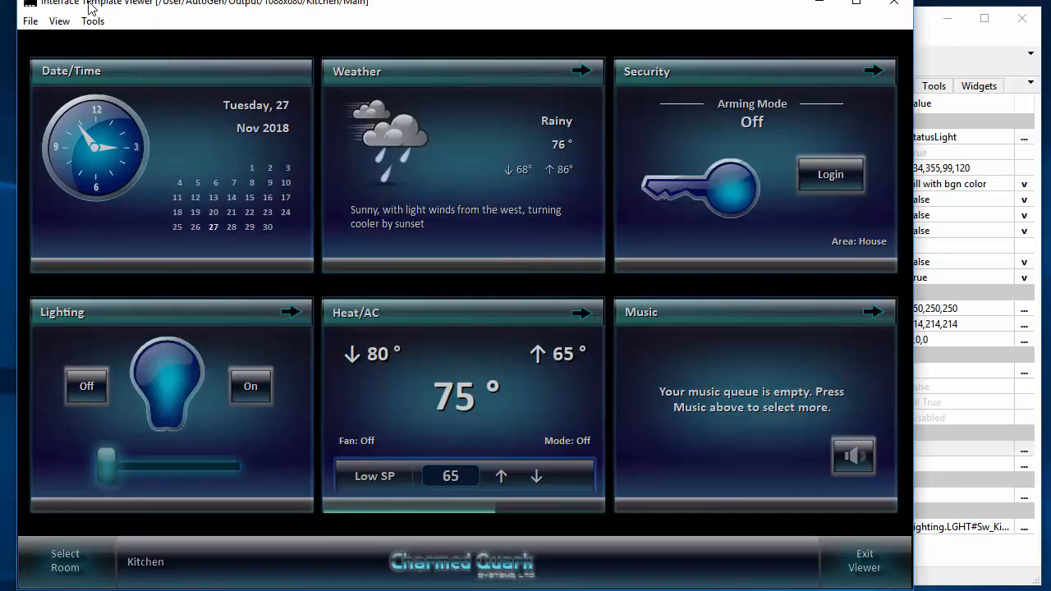
click(232, 395)
click(78, 395)
- Add The Beatles album Abbey Road to the music queue and show the Now Playing page
click(798, 312)
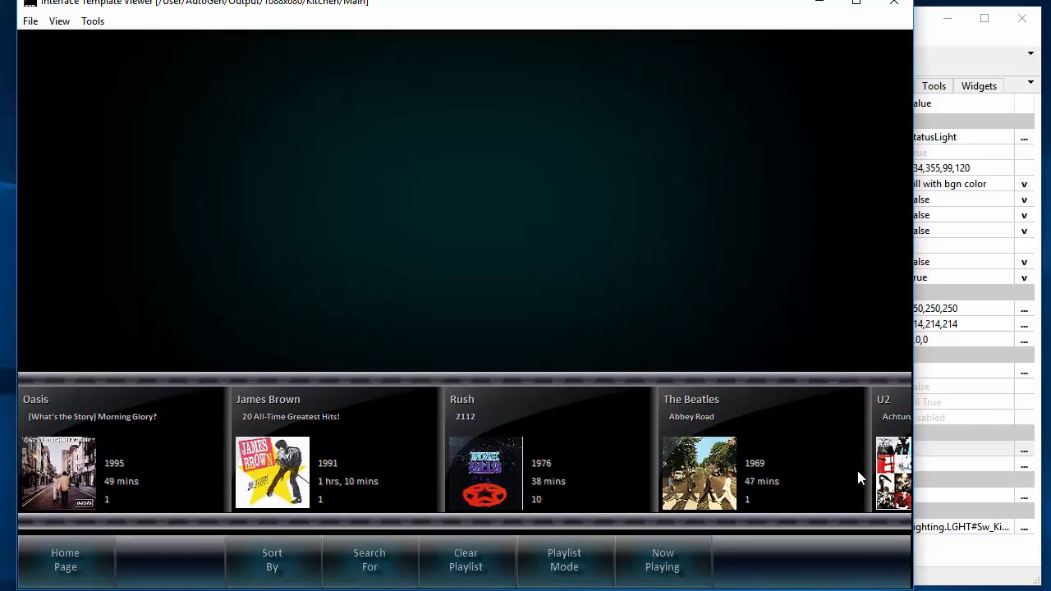
click(857, 471)
click(70, 330)
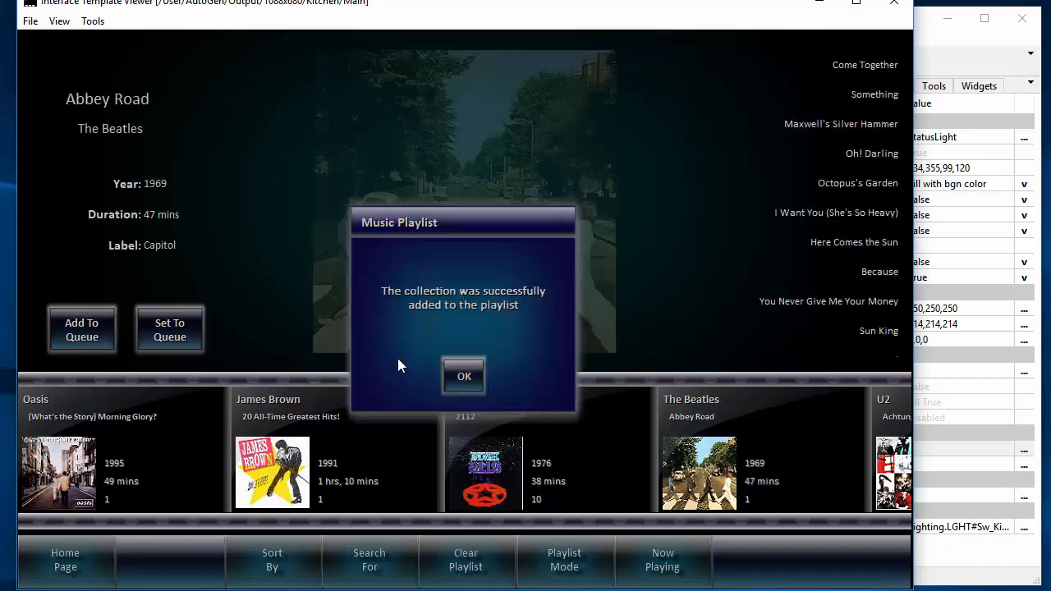
click(455, 377)
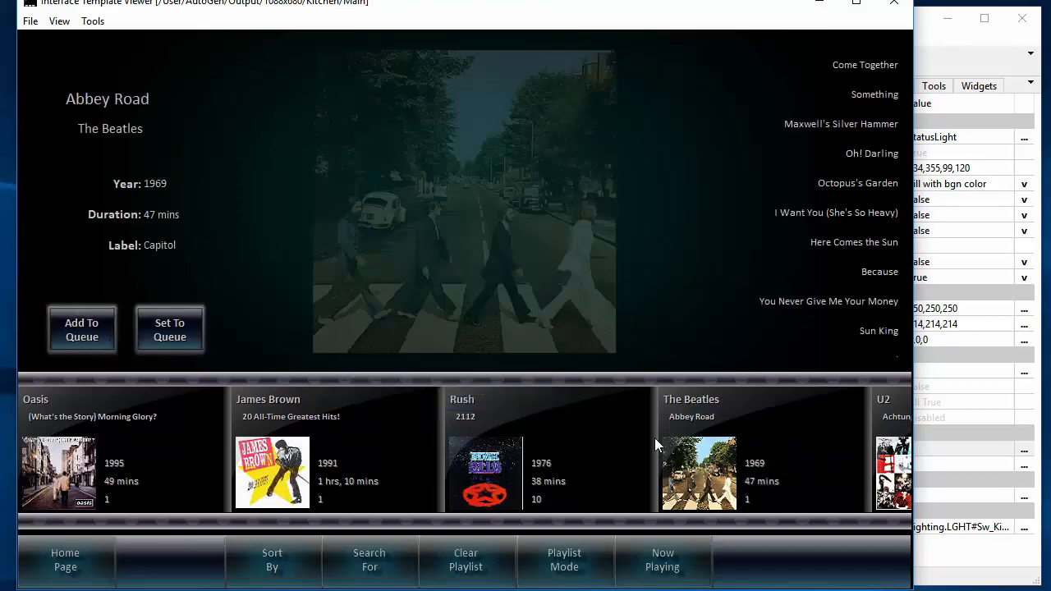
click(678, 566)
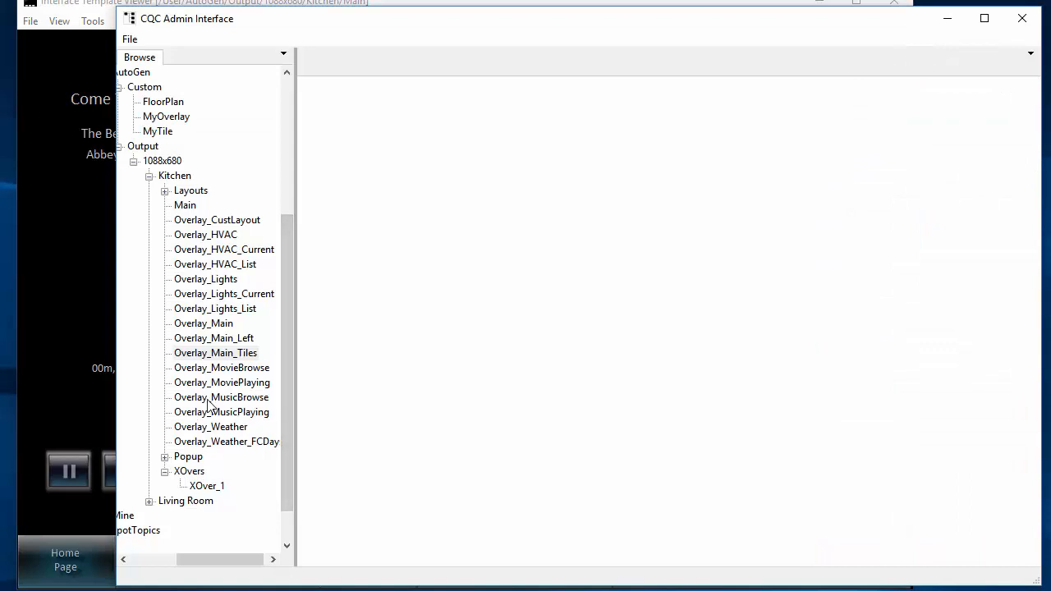
- Open the Kitchen template Overlay_MusicPlaying in the CQC Admin Interface and select its mute button
double_click(211, 412)
scroll(555, 344, down, 5)
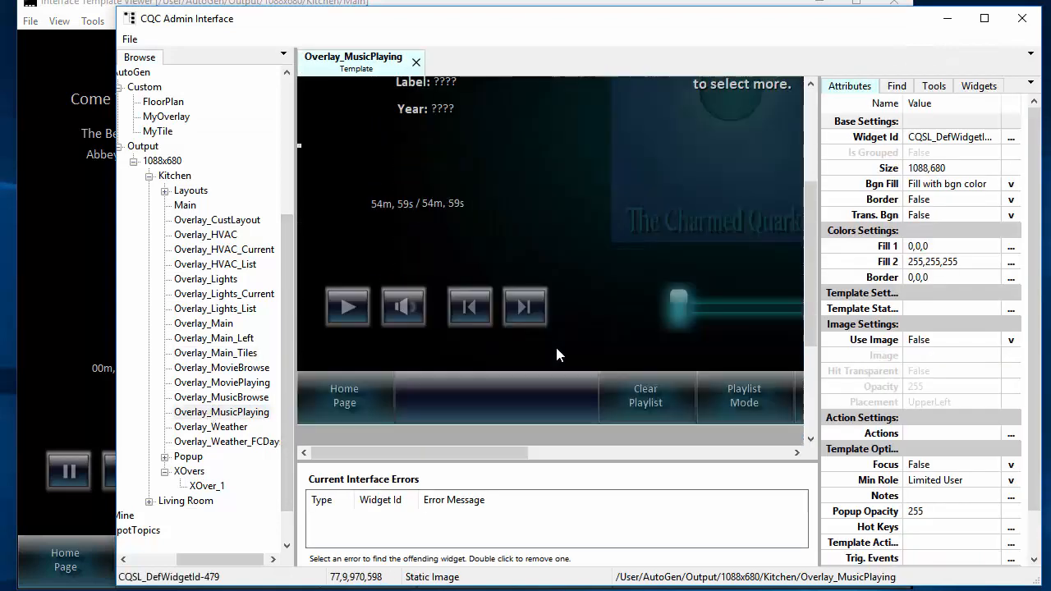
scroll(544, 332, up, 1)
click(404, 229)
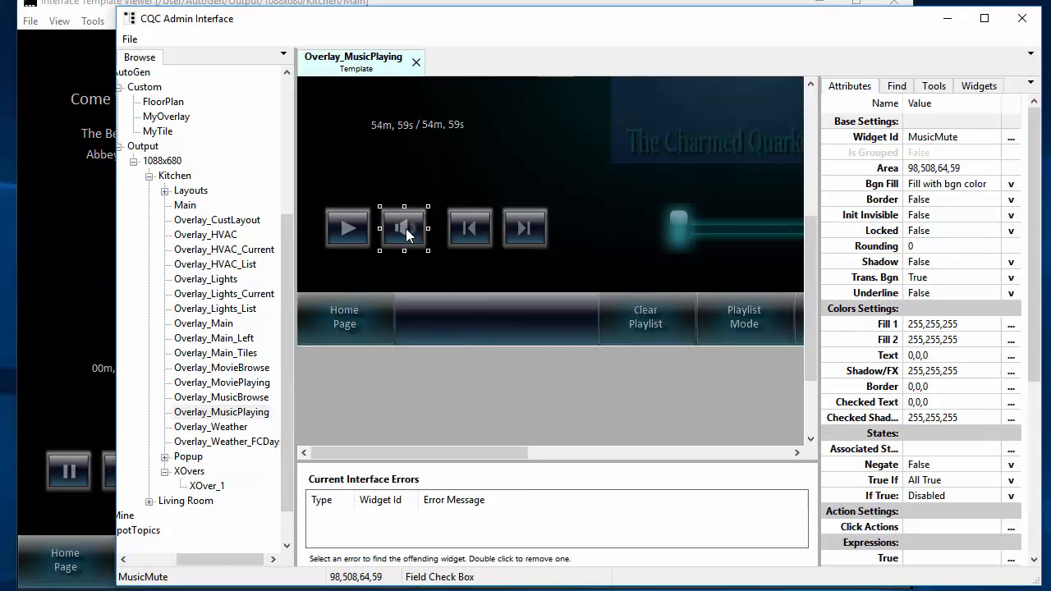
scroll(851, 442, down, 2)
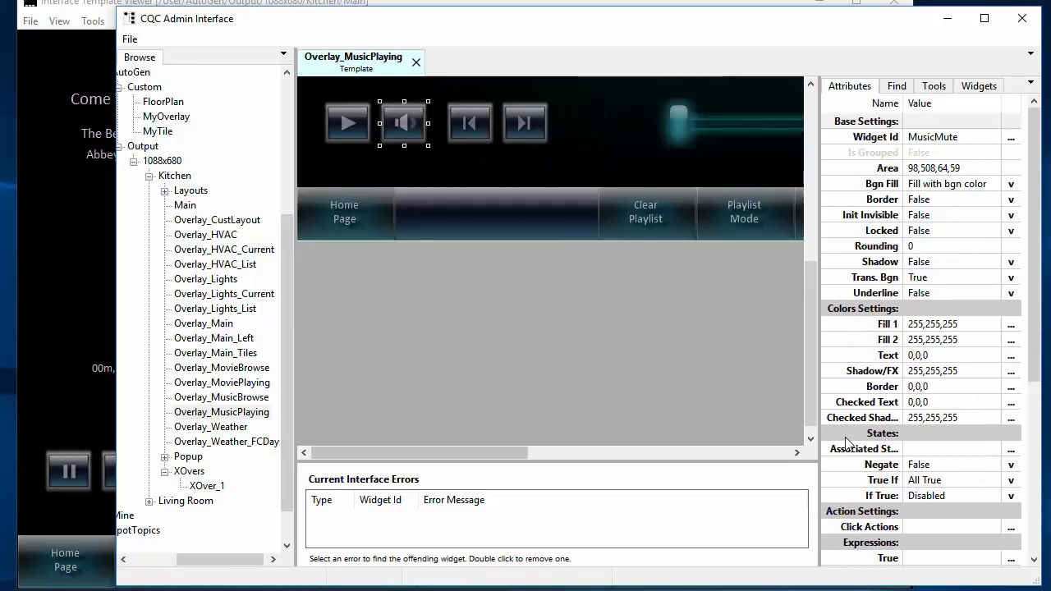
- Examine the mute button's State Field assignment, highlighting AUD#Mute of the MusicRenderer driver, and cancel the field selection
scroll(866, 439, down, 4)
scroll(633, 370, up, 2)
scroll(893, 405, down, 2)
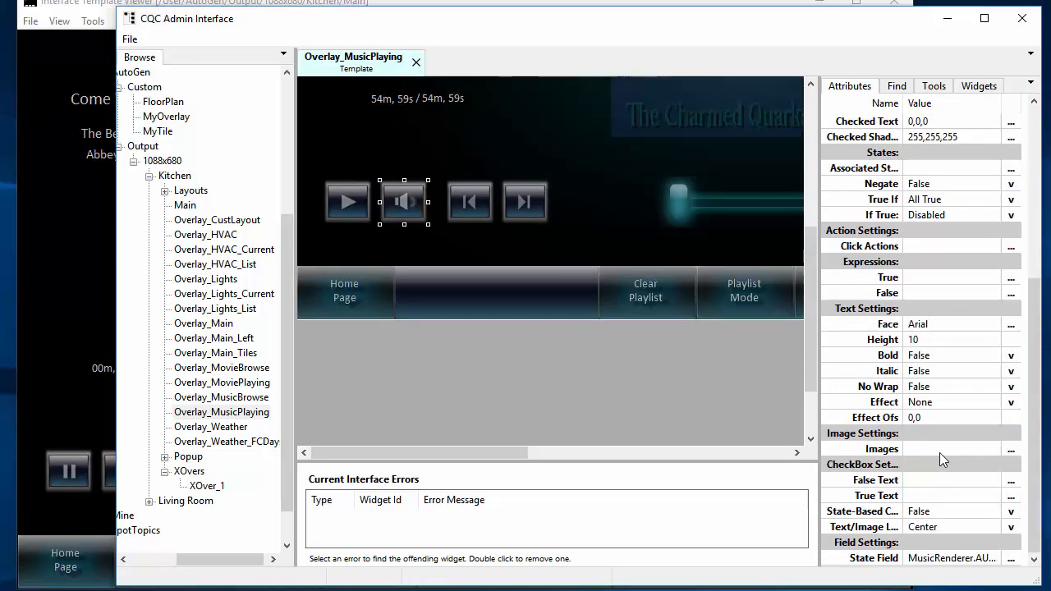
click(913, 562)
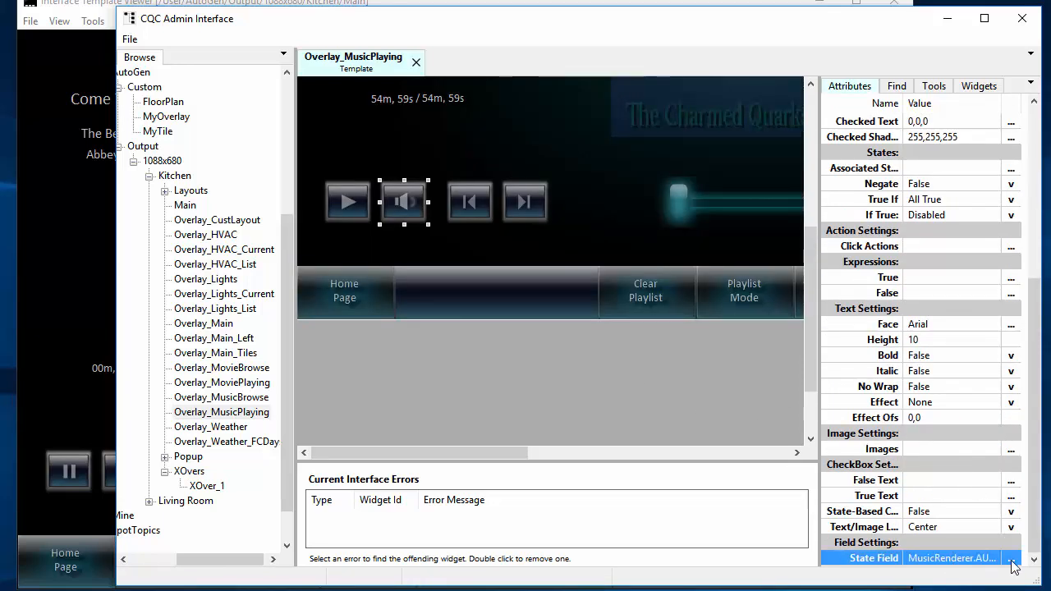
click(1011, 559)
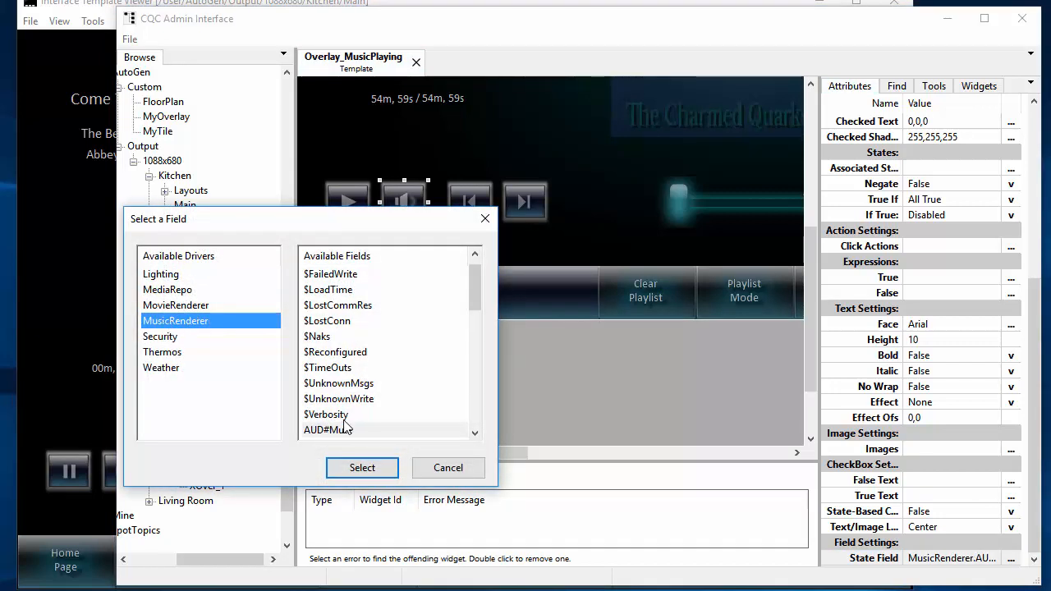
scroll(346, 429, down, 2)
click(356, 336)
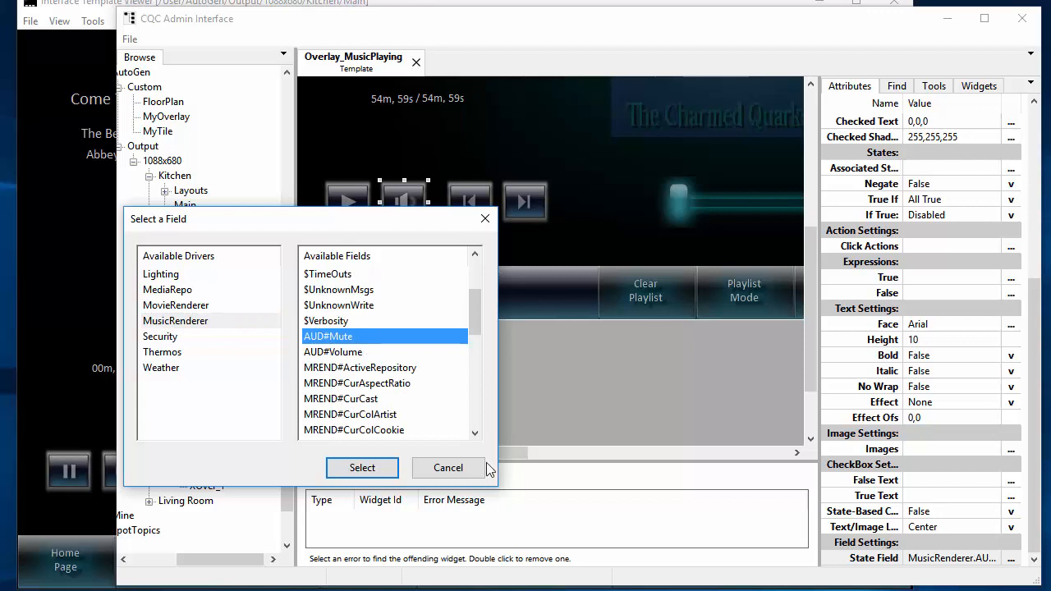
click(450, 470)
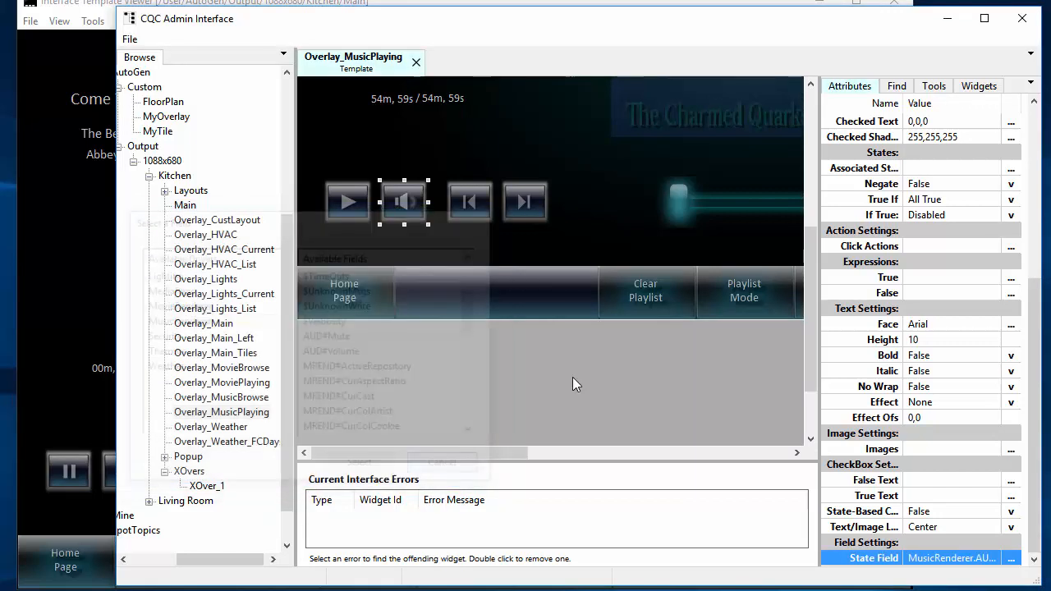
- Examine the mute button's True expression settings and cancel without saving
click(954, 282)
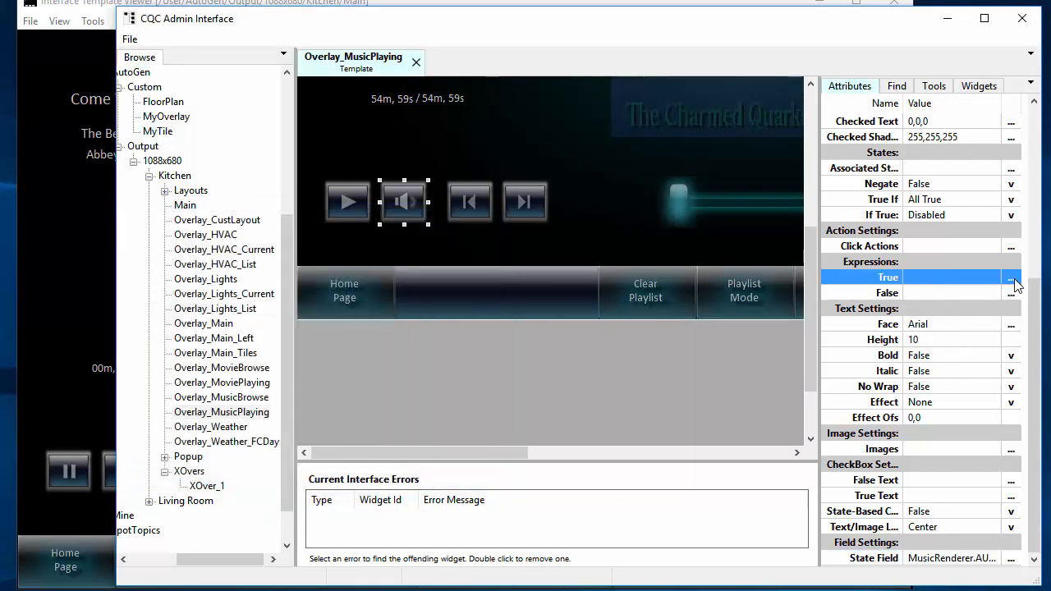
click(1012, 279)
drag(374, 283, 753, 212)
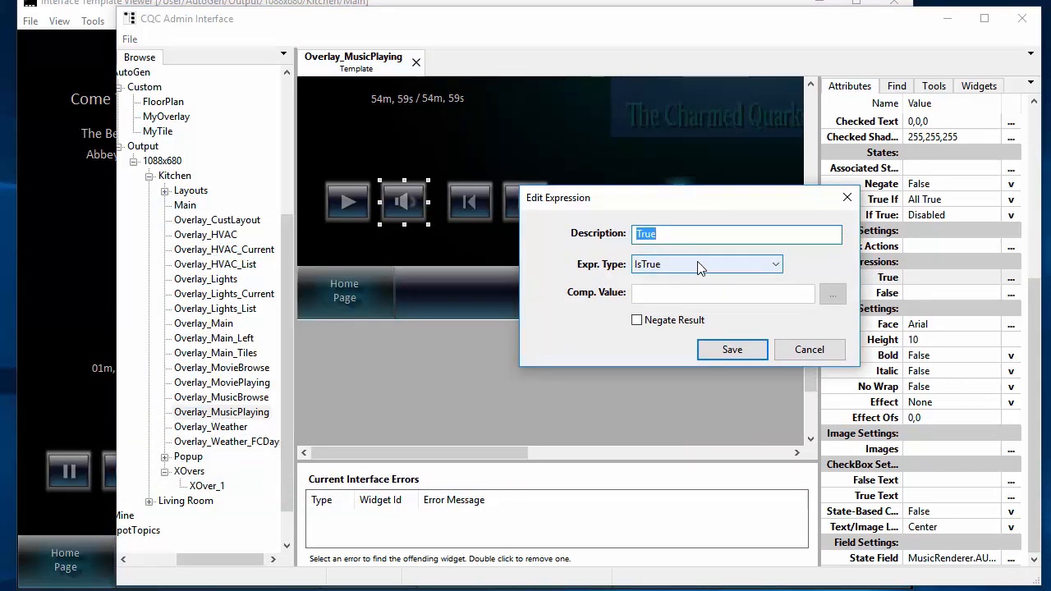
click(825, 351)
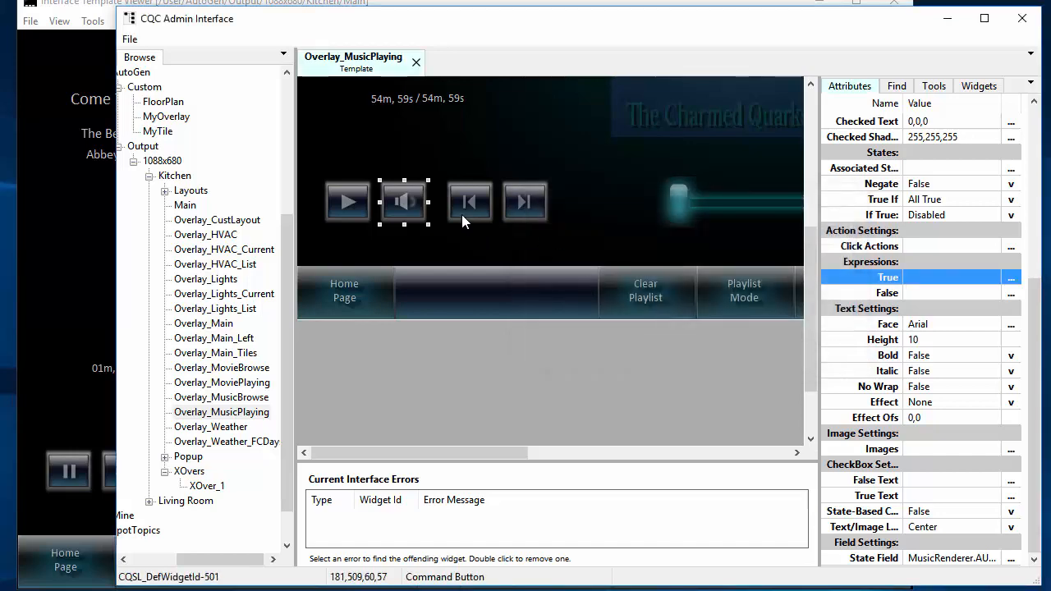
- Examine the commands for the mute button's OnTrueClick and OnFalseClick events, and cancel the action editing
double_click(399, 199)
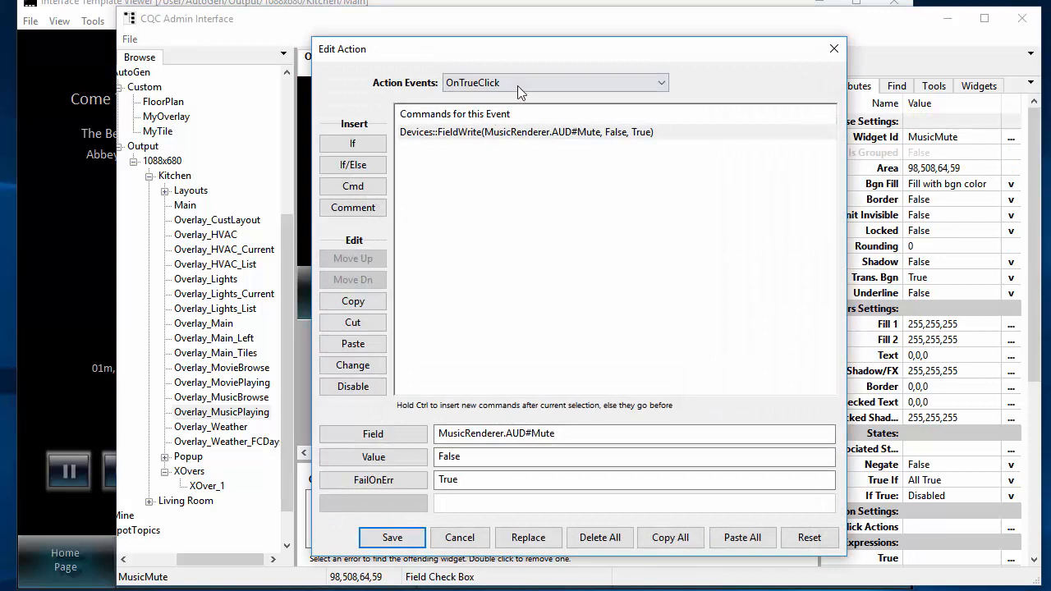
click(574, 84)
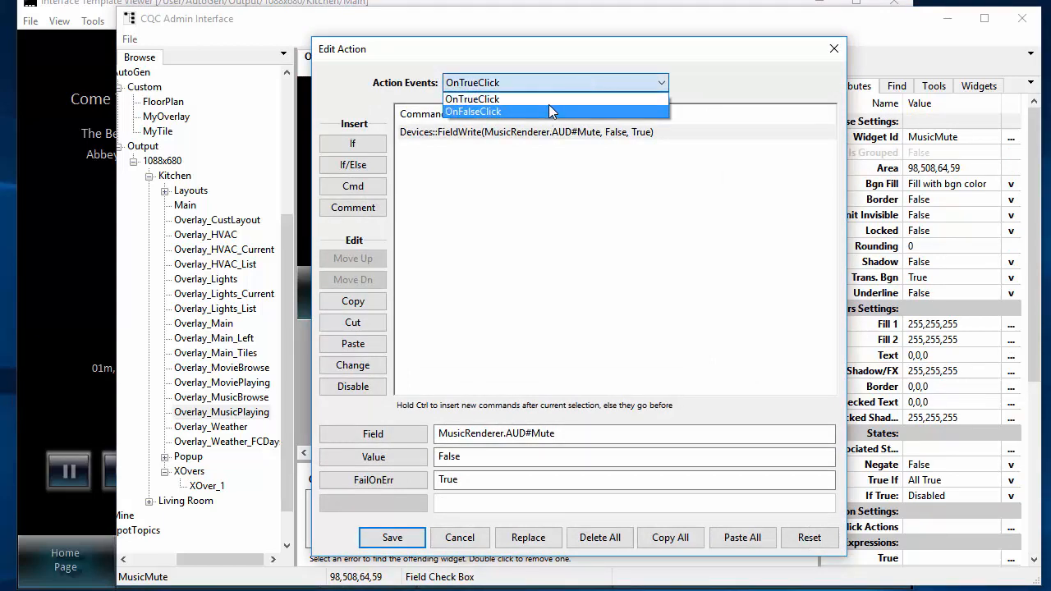
click(551, 99)
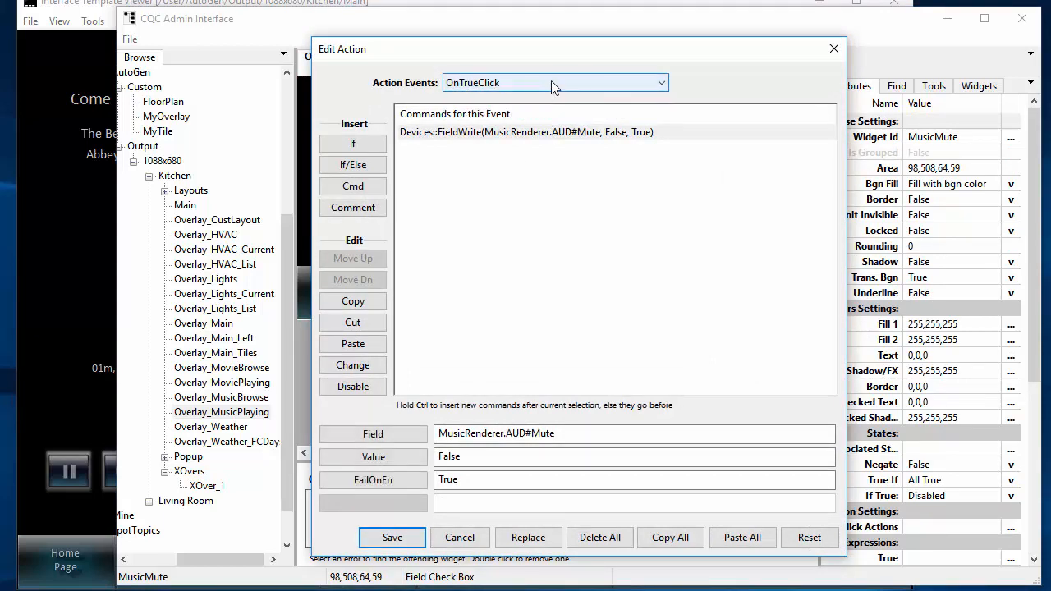
click(605, 134)
click(618, 88)
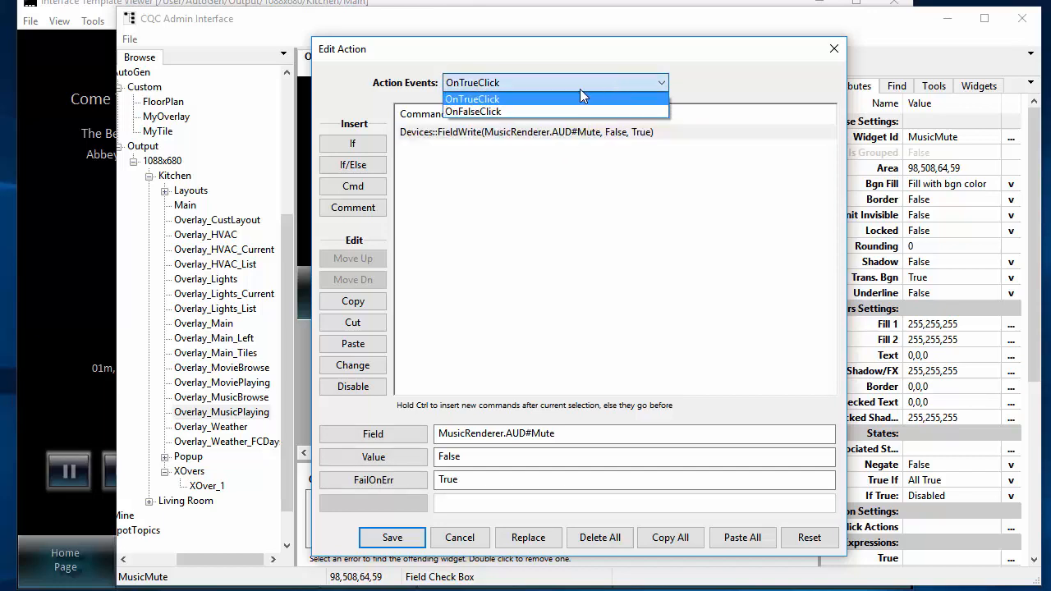
click(518, 111)
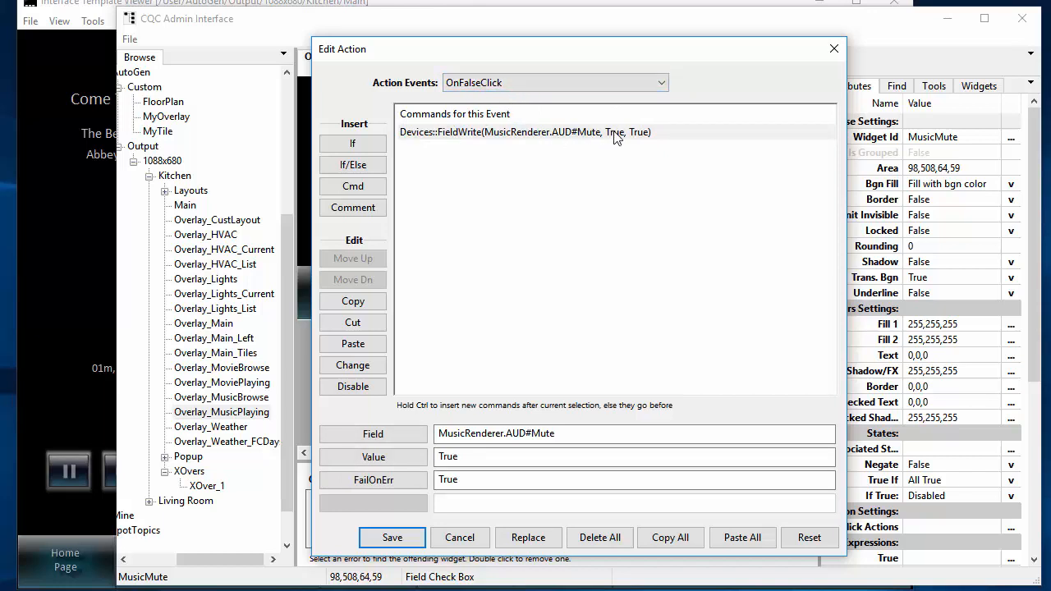
click(460, 537)
- Switch to the Interface Template Viewer, try the mute button on the Now Playing page, and return to the CQC Admin Interface
click(183, 432)
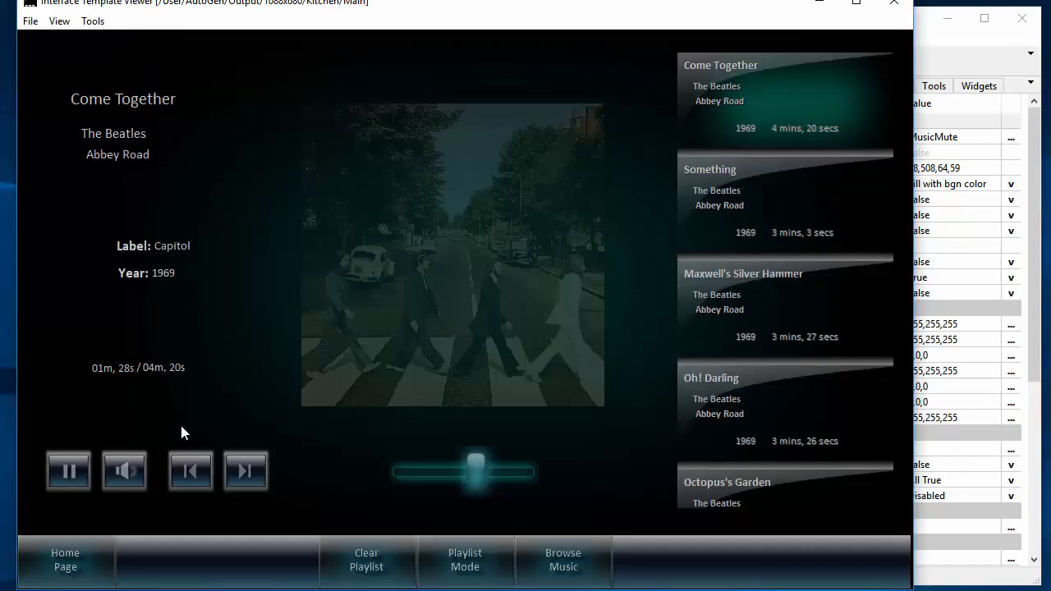
click(127, 480)
click(922, 34)
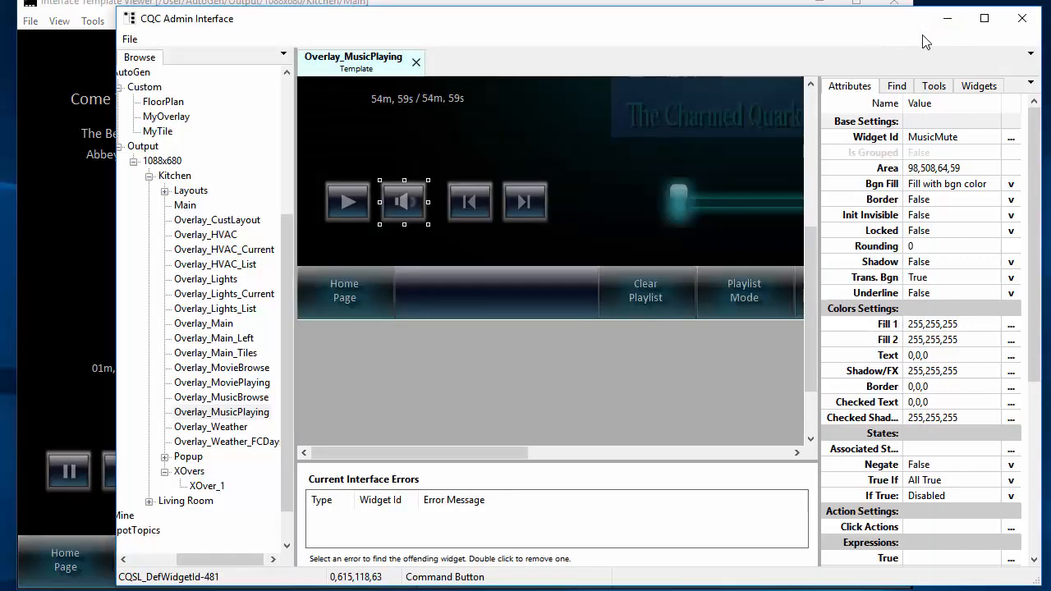
- Close the Overlay_MusicPlaying template and open the custom FloorPlan template at the part containing the red kitchen window image
click(416, 63)
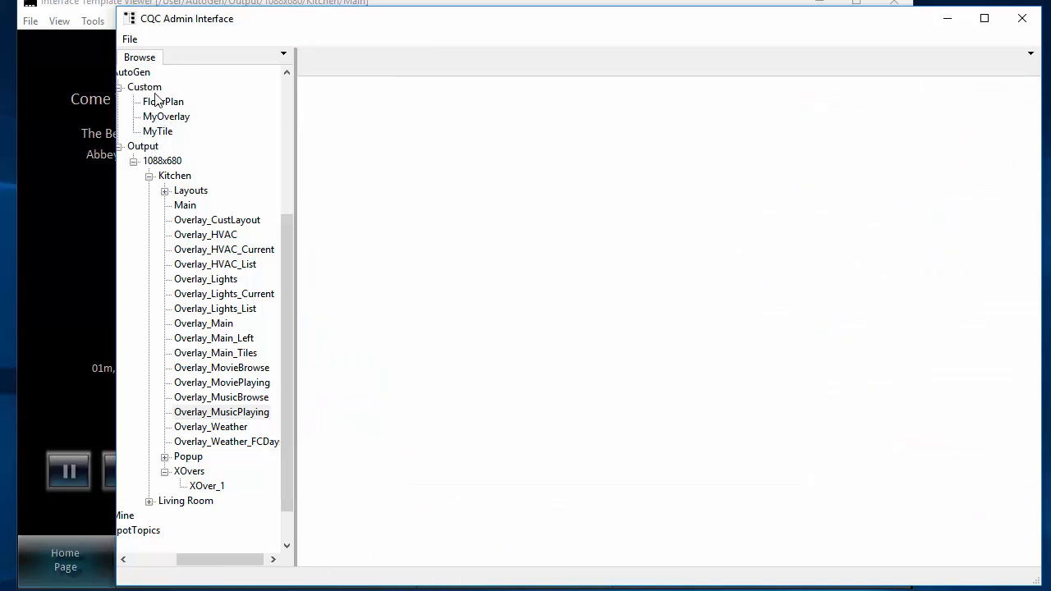
click(161, 105)
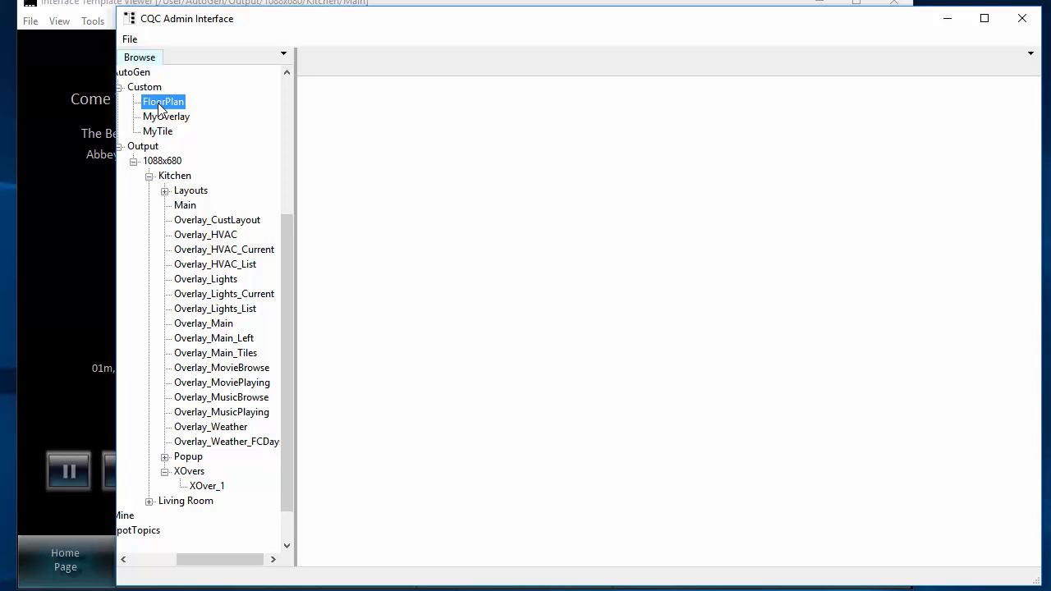
double_click(162, 105)
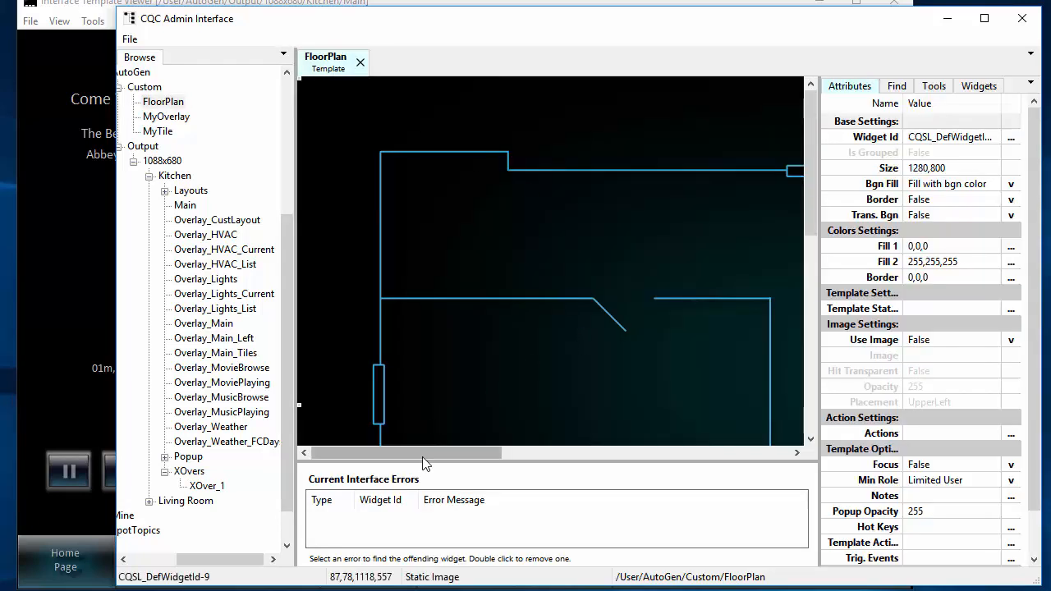
drag(423, 461, 609, 465)
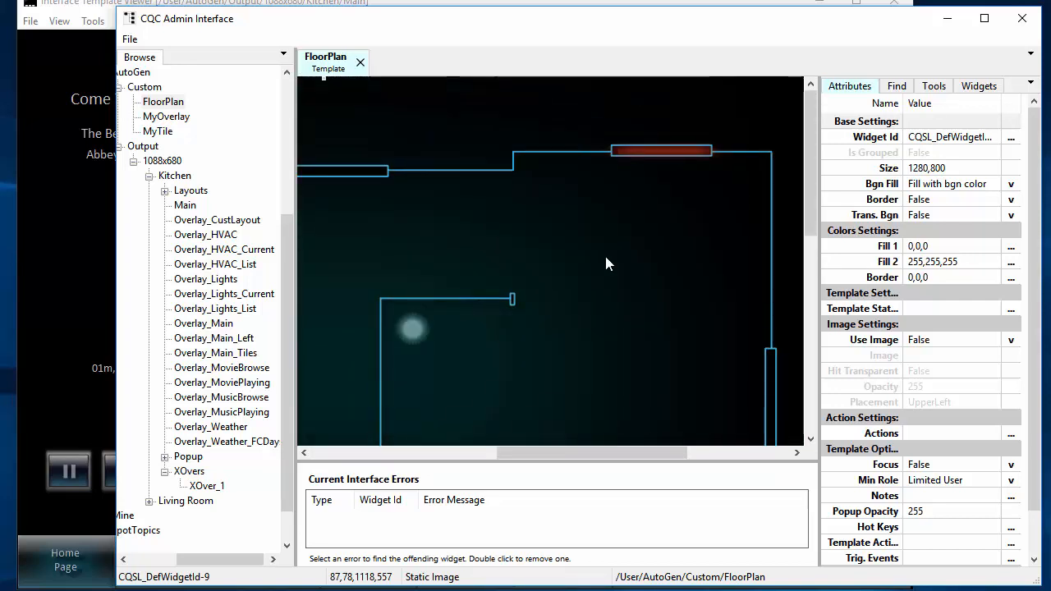
- Examine the red kitchen window image's Start/Stop Field assignment, highlighting SEC#Zone_KitchWindow_Status of the Security driver, and cancel the field selection
click(667, 152)
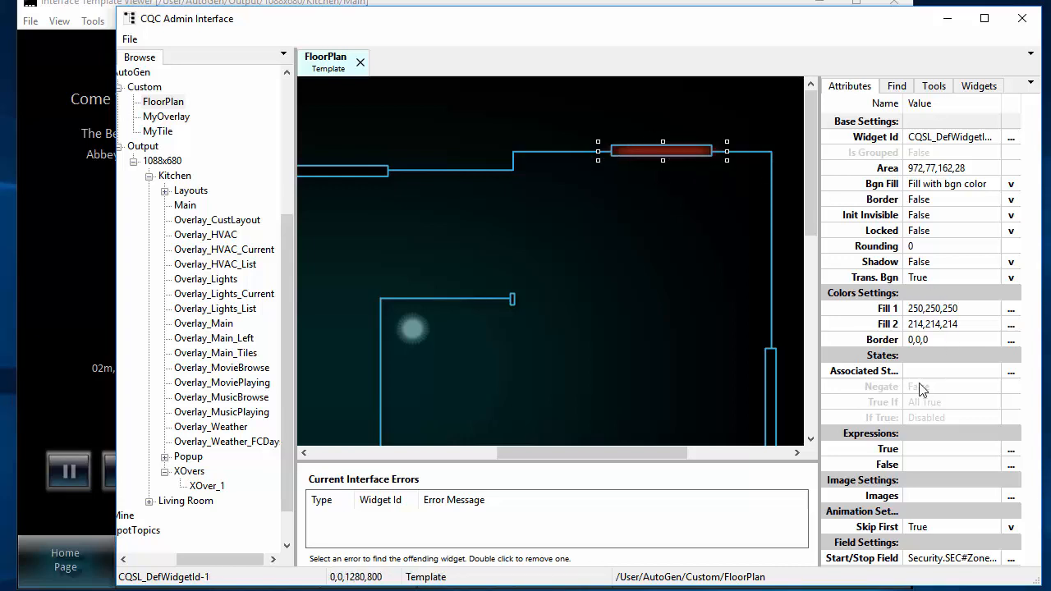
click(901, 559)
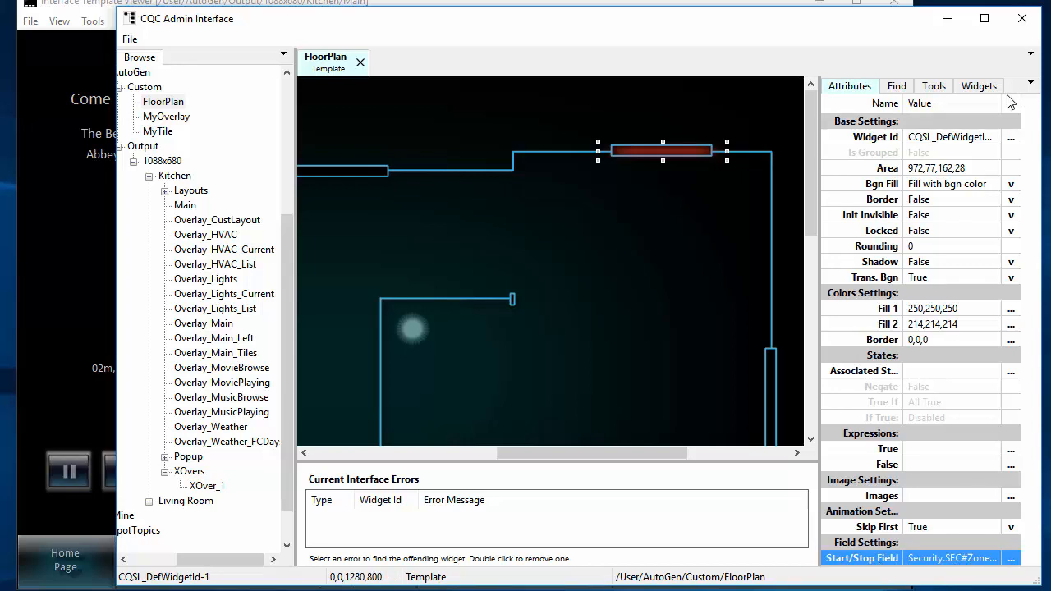
drag(1004, 101, 1015, 101)
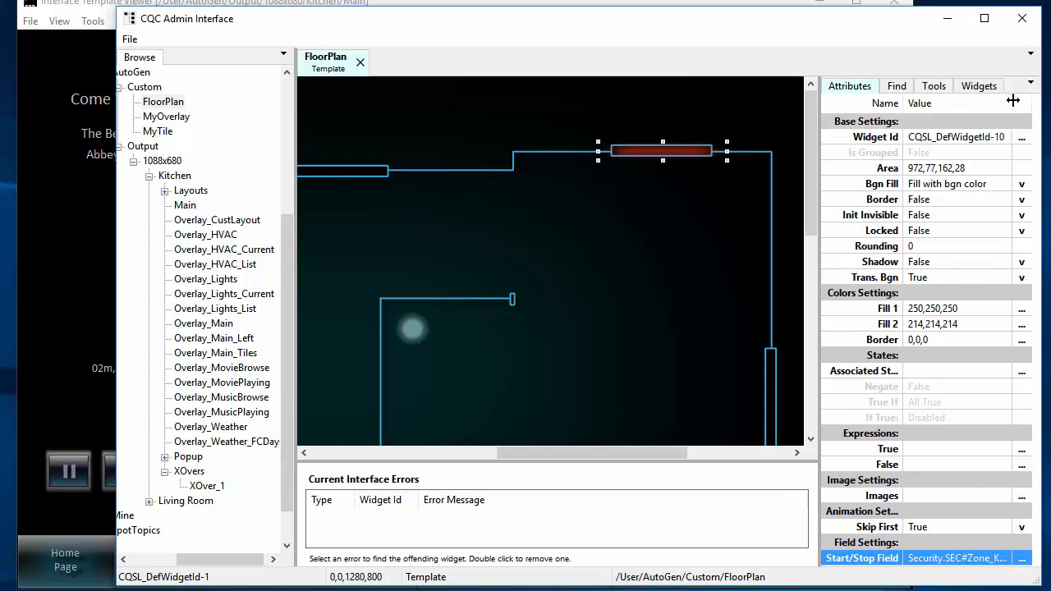
click(1021, 558)
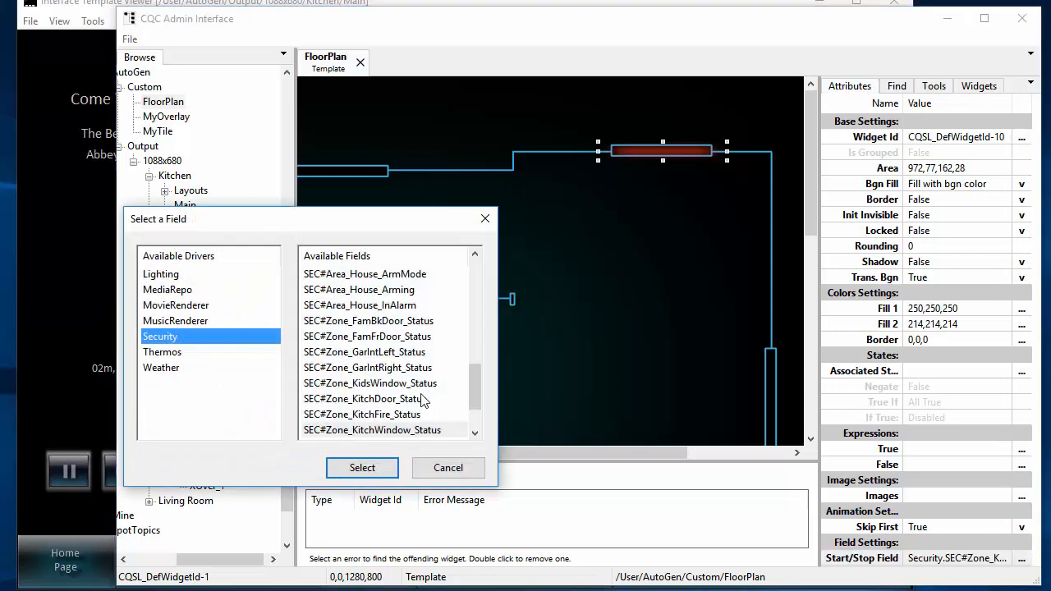
click(395, 432)
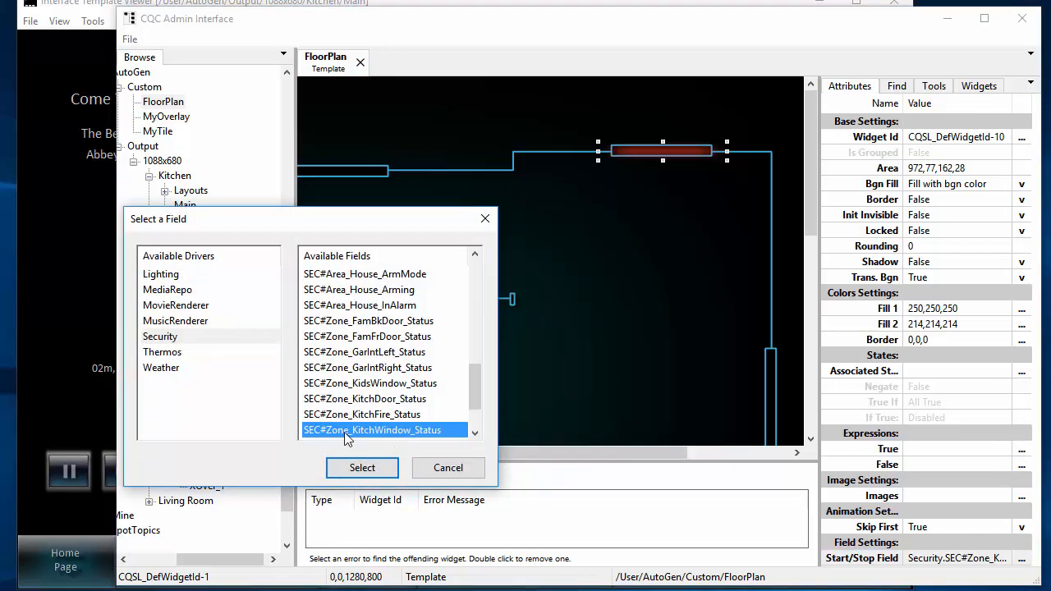
click(457, 474)
- Examine the kitchen window image's True expression and the comparison values available for it, closing the value list without setting one
click(1015, 450)
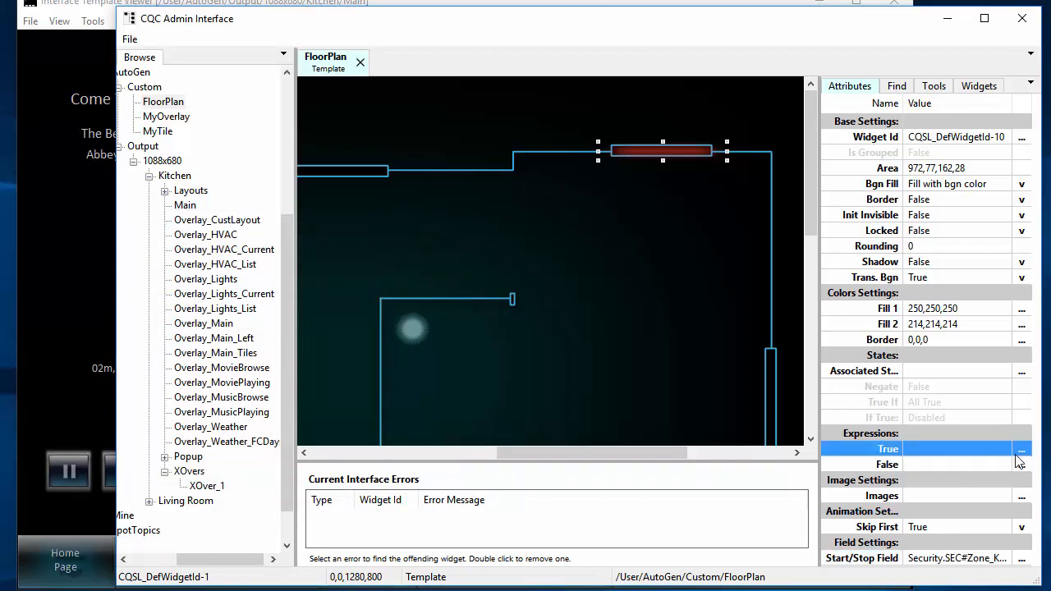
click(1023, 458)
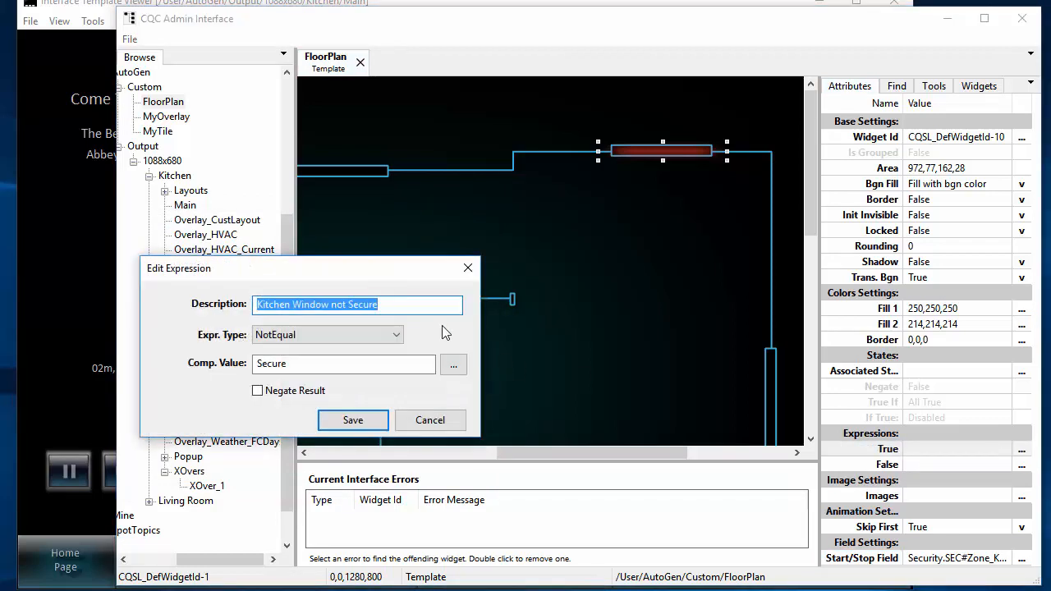
drag(363, 275, 675, 225)
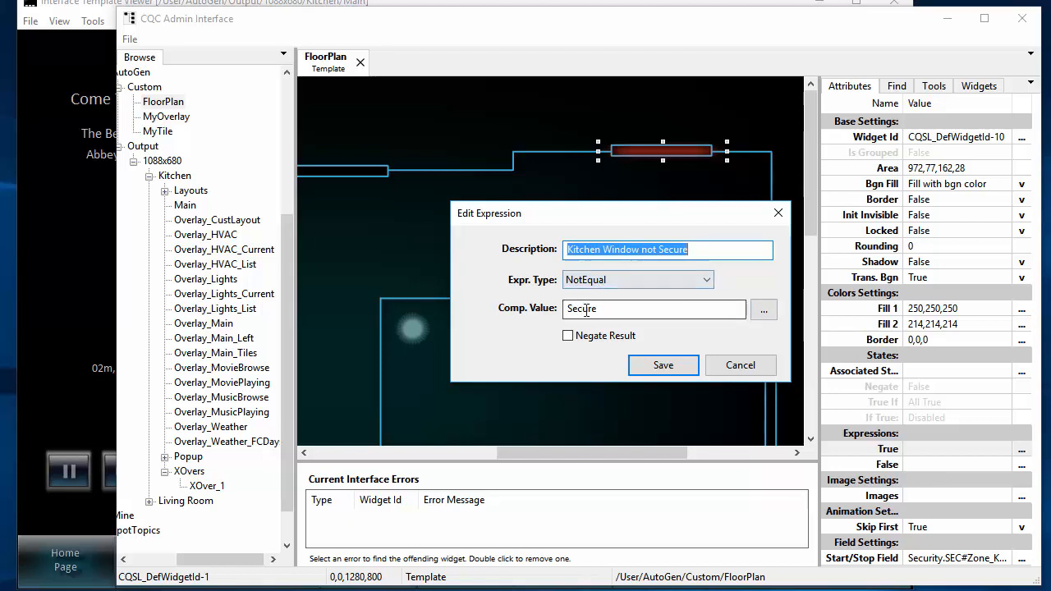
click(658, 309)
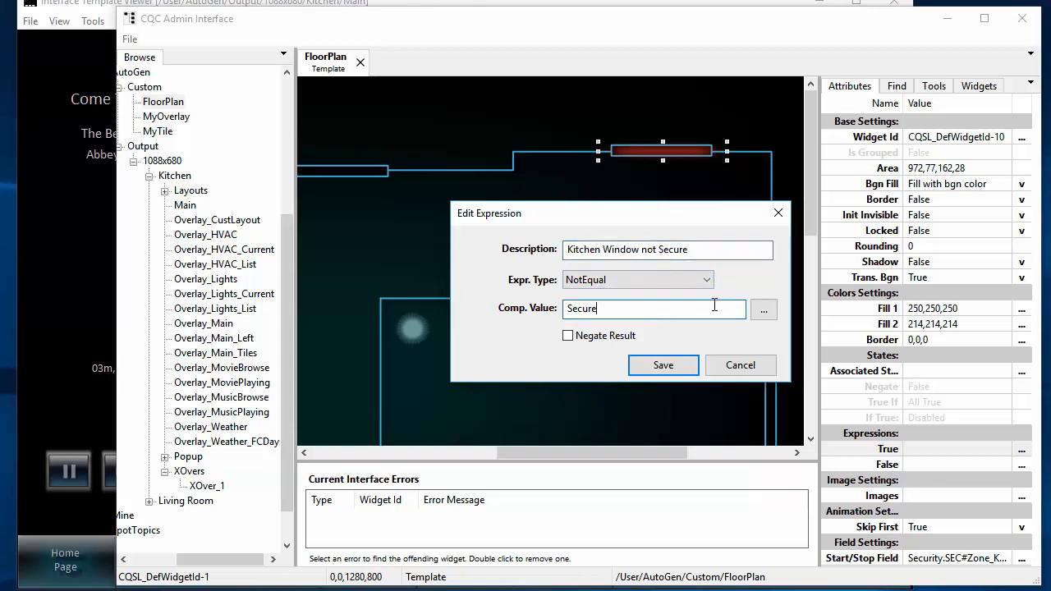
click(763, 313)
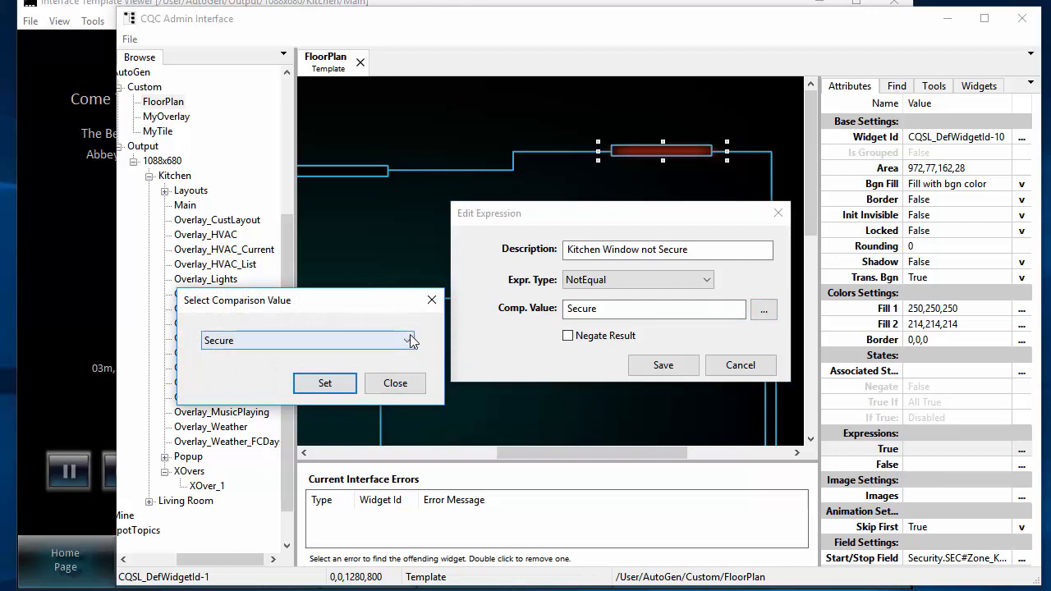
click(409, 336)
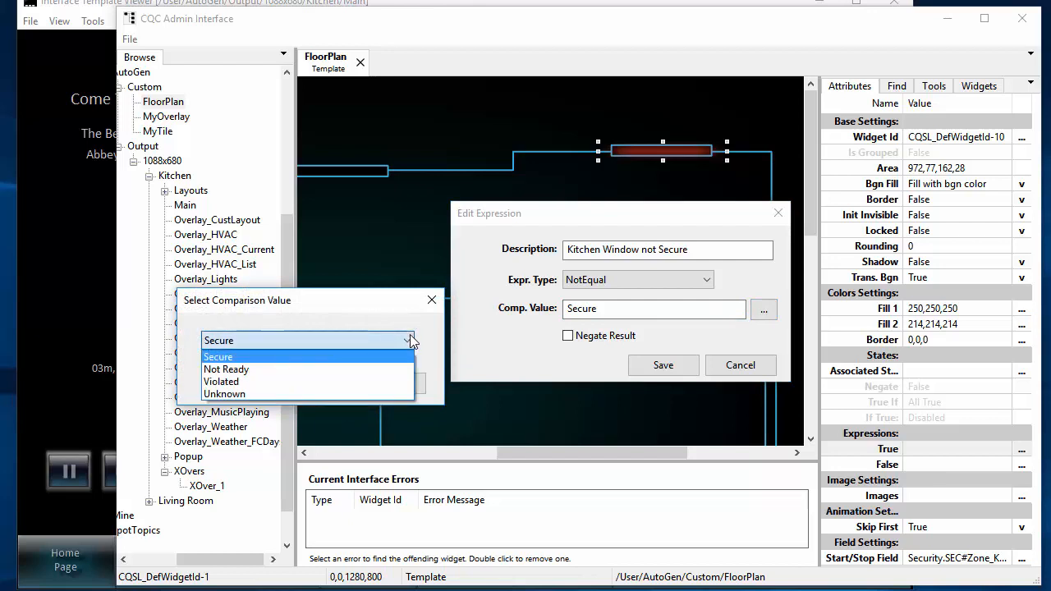
click(409, 337)
click(397, 384)
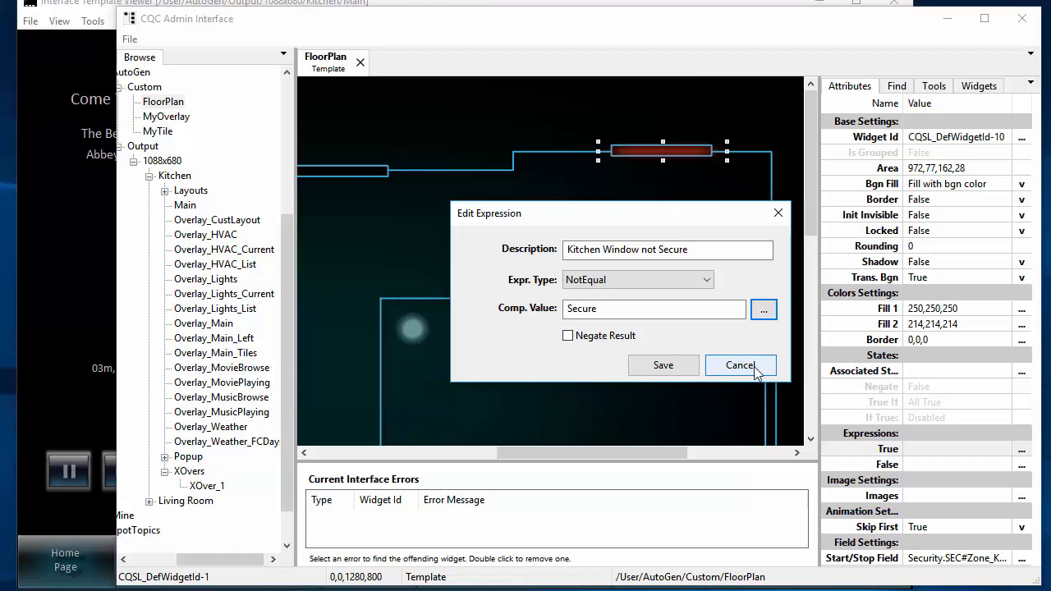
- Try the Regular Expr type with comparison value Secure|NotReady in the kitchen window's True expression, and discard the changes
click(707, 282)
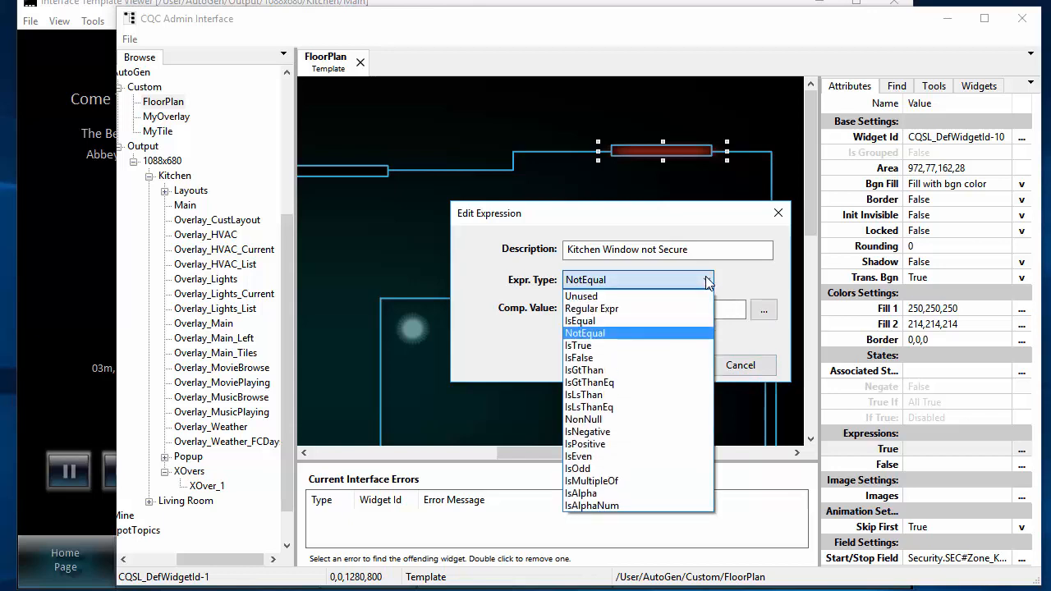
click(640, 308)
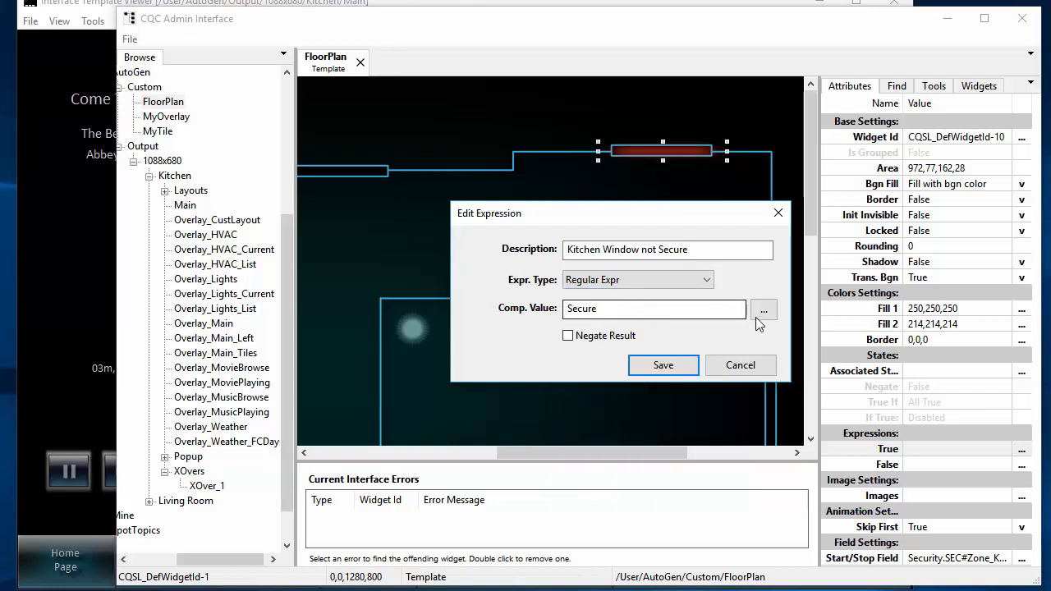
click(663, 309)
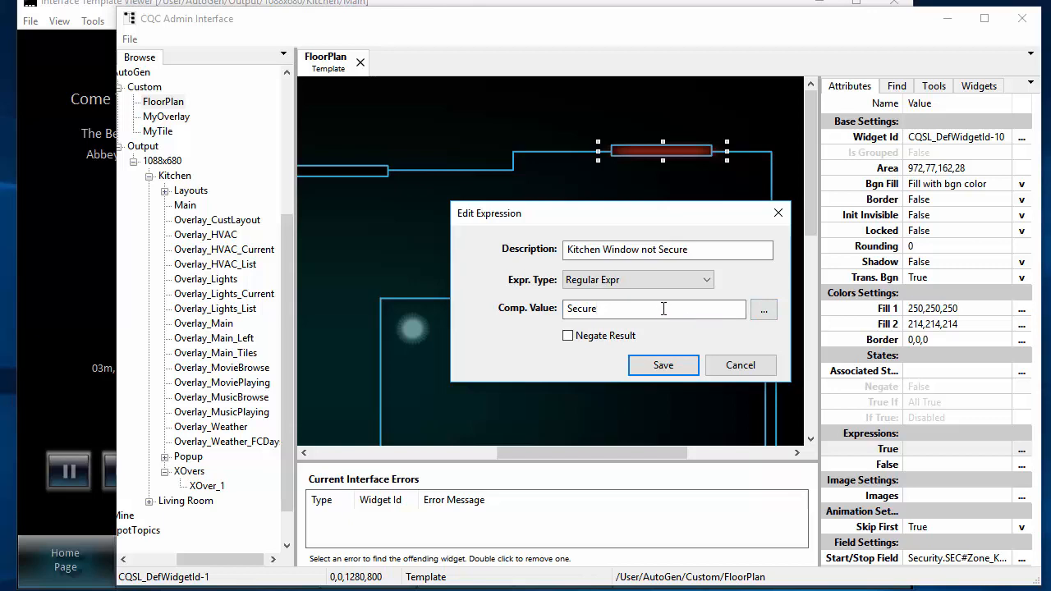
text(|NotReady)
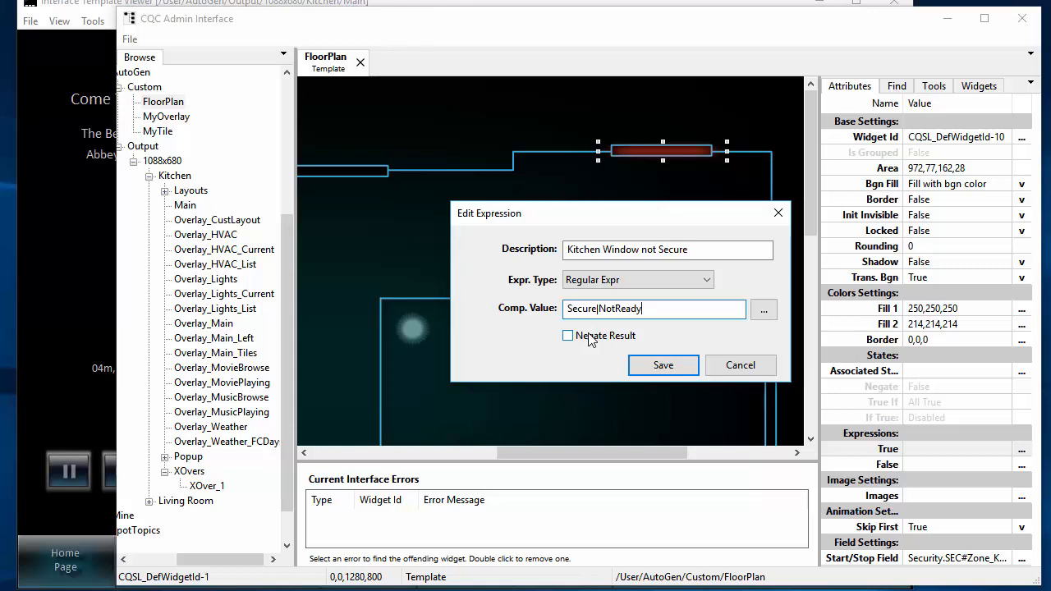
click(706, 279)
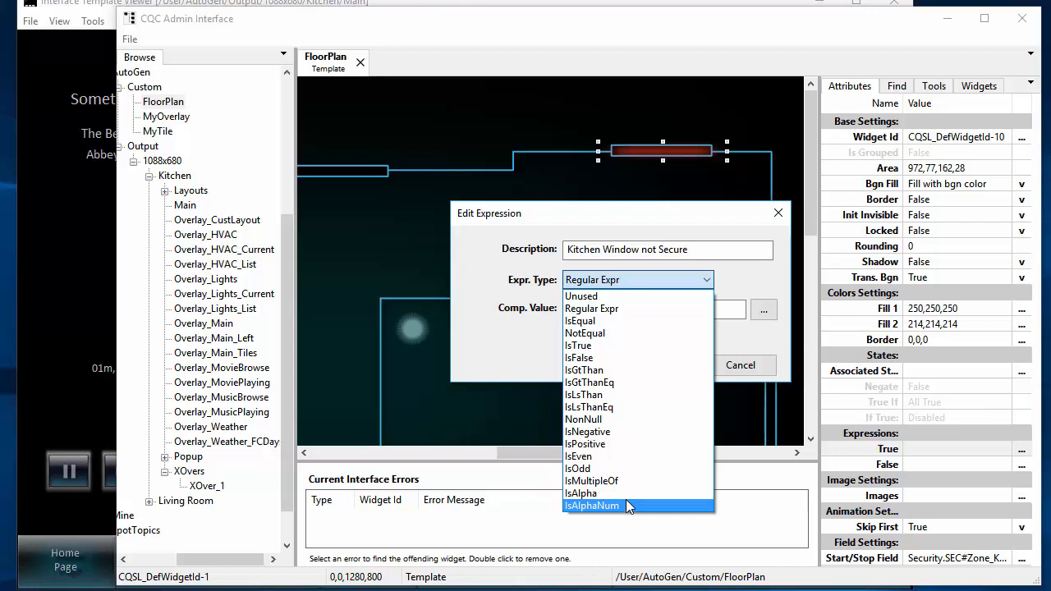
click(750, 340)
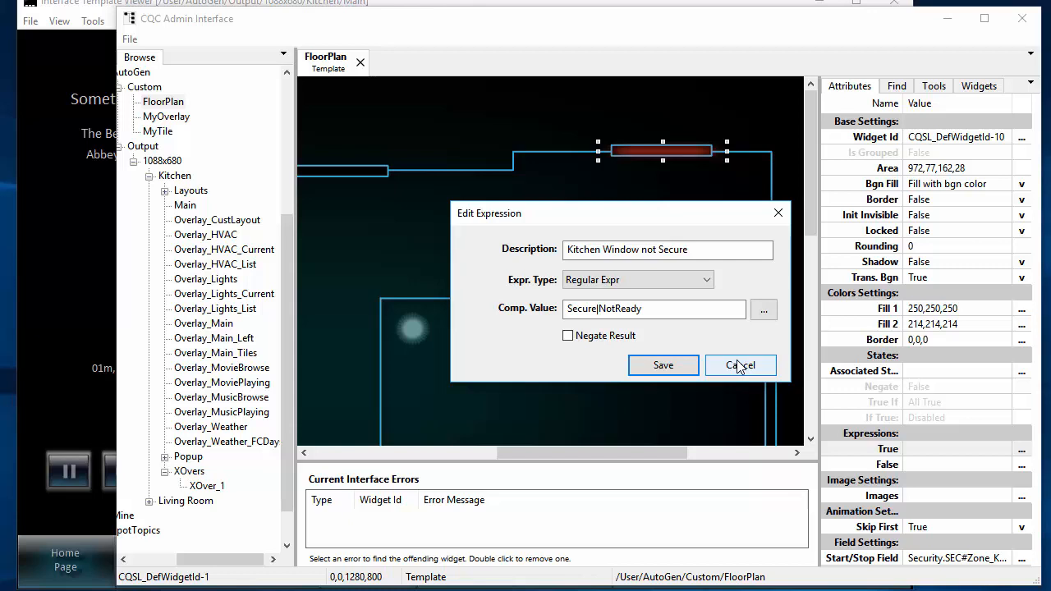
click(739, 366)
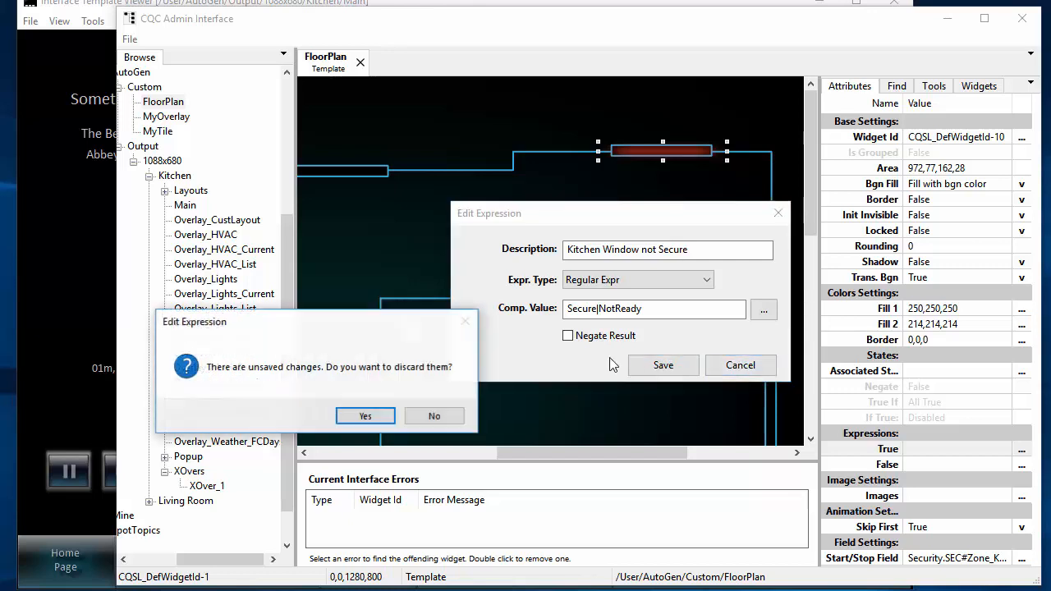
click(367, 415)
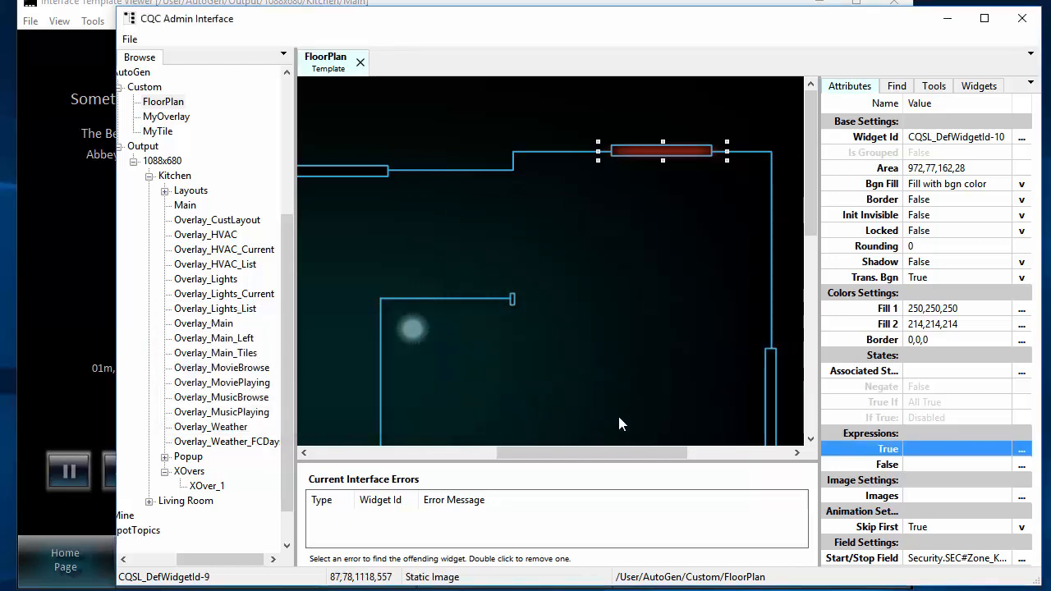